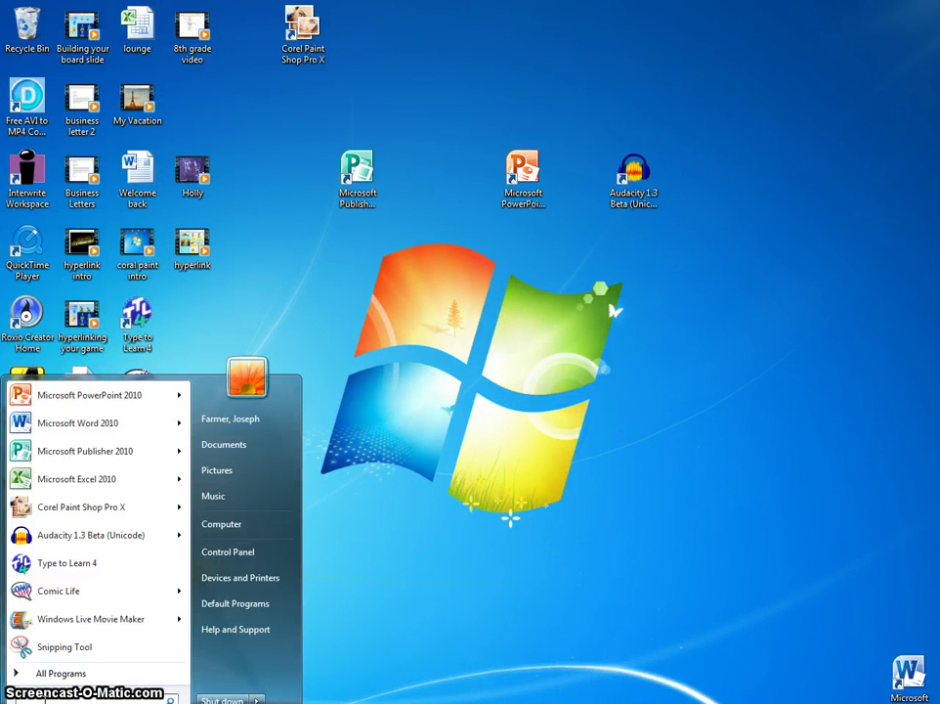
Step: Launch Audacity 1.3 Beta (Unicode) and dismiss its welcome message
{"action": "type", "text": "auc"}
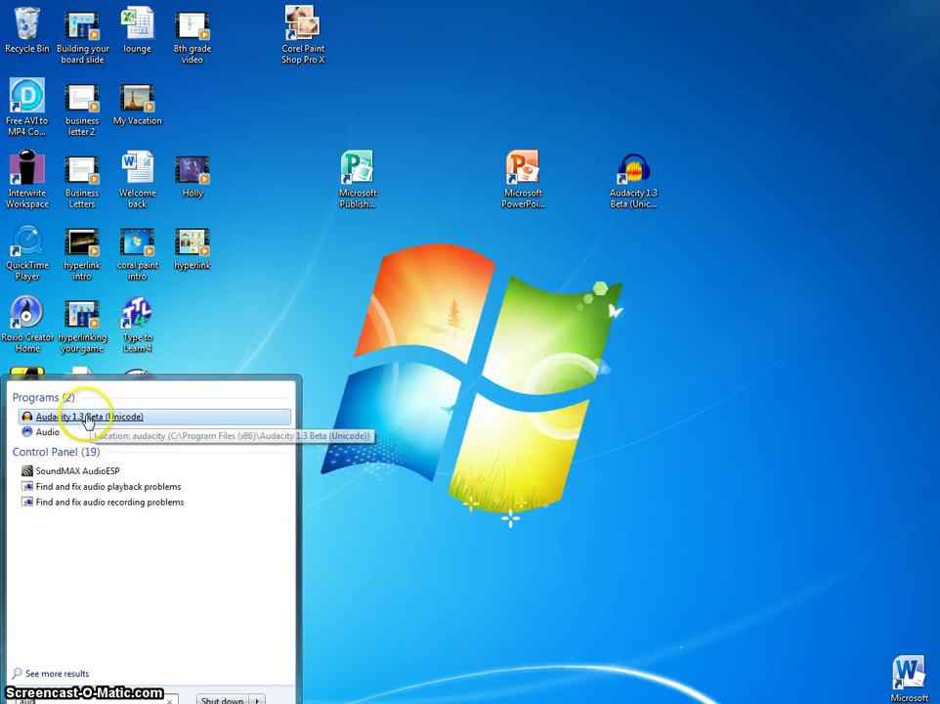
{"action": "left_click", "coordinate": [605, 417]}
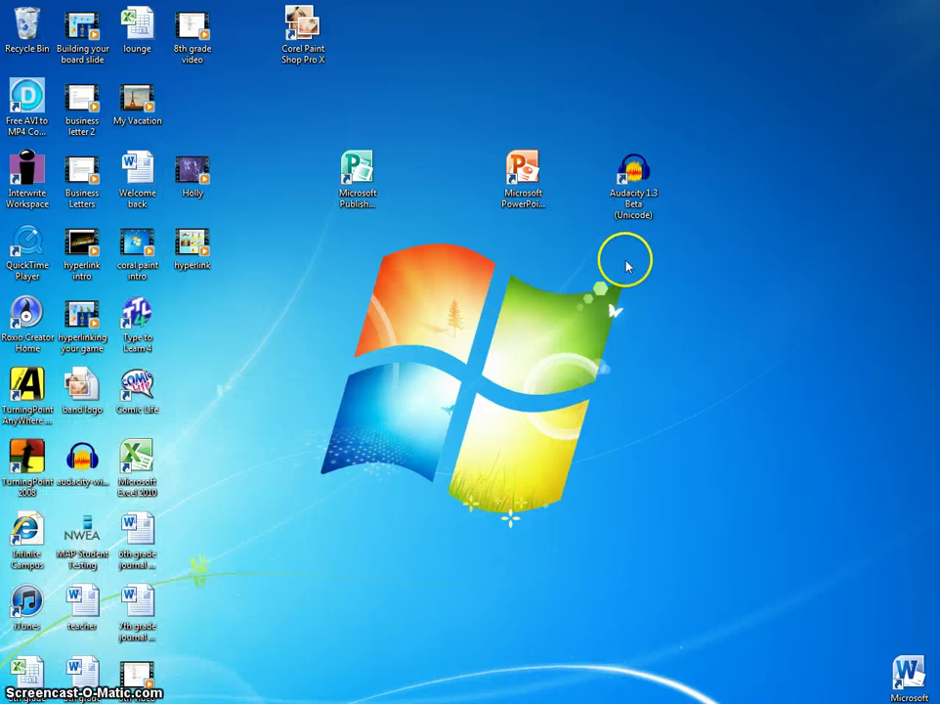
{"action": "left_click", "coordinate": [632, 174]}
{"action": "double_click", "coordinate": [633, 180]}
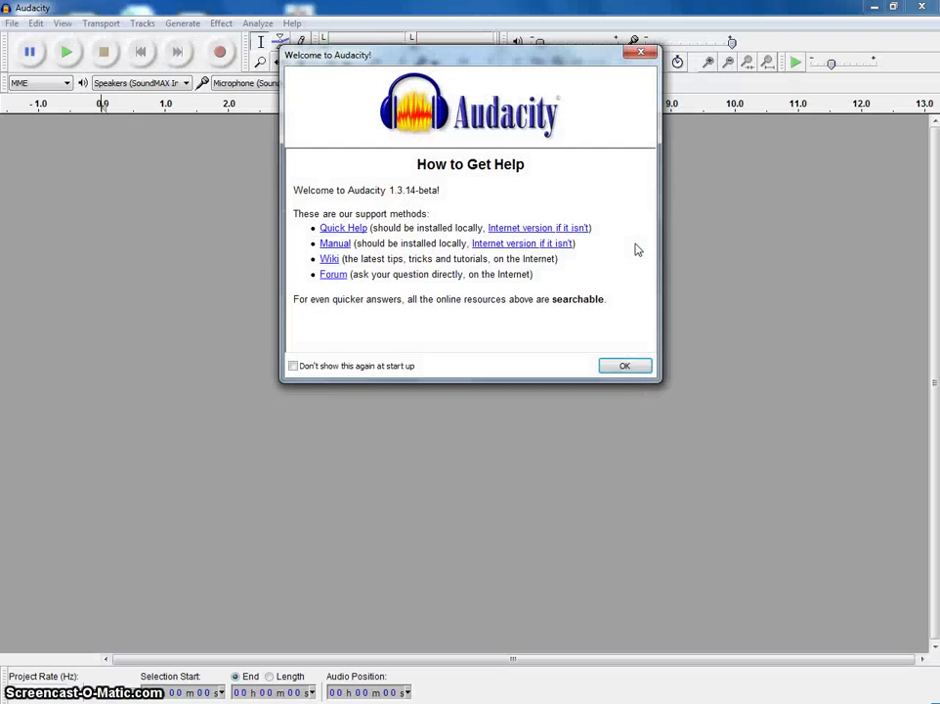
{"action": "left_click", "coordinate": [632, 368]}
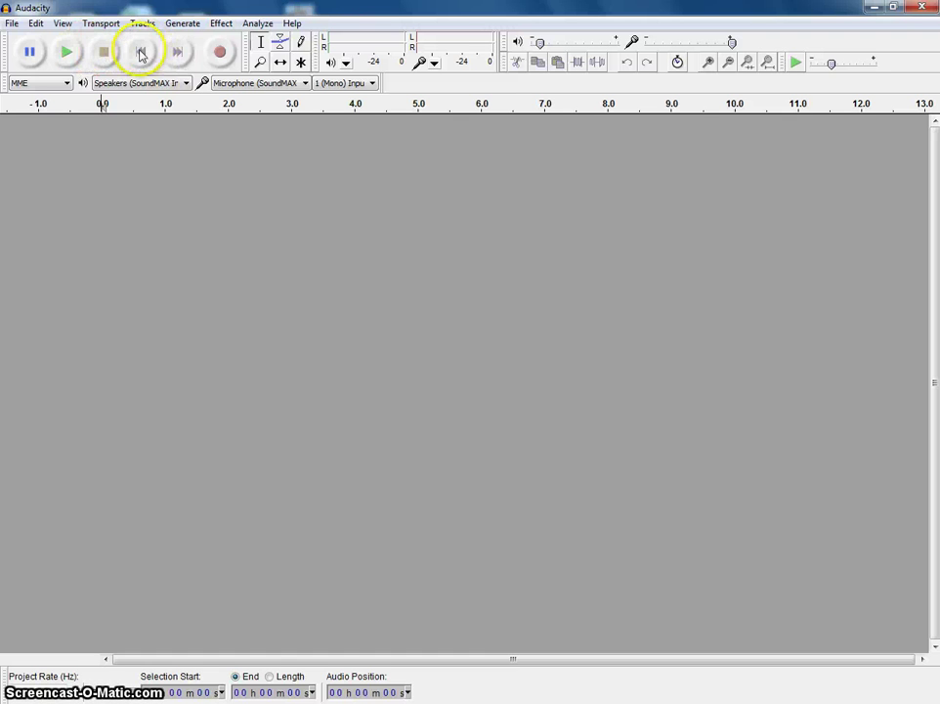
Step: Record about 24 seconds of test audio with the SoundMAX microphone and stop the recording
{"action": "left_click", "coordinate": [222, 52]}
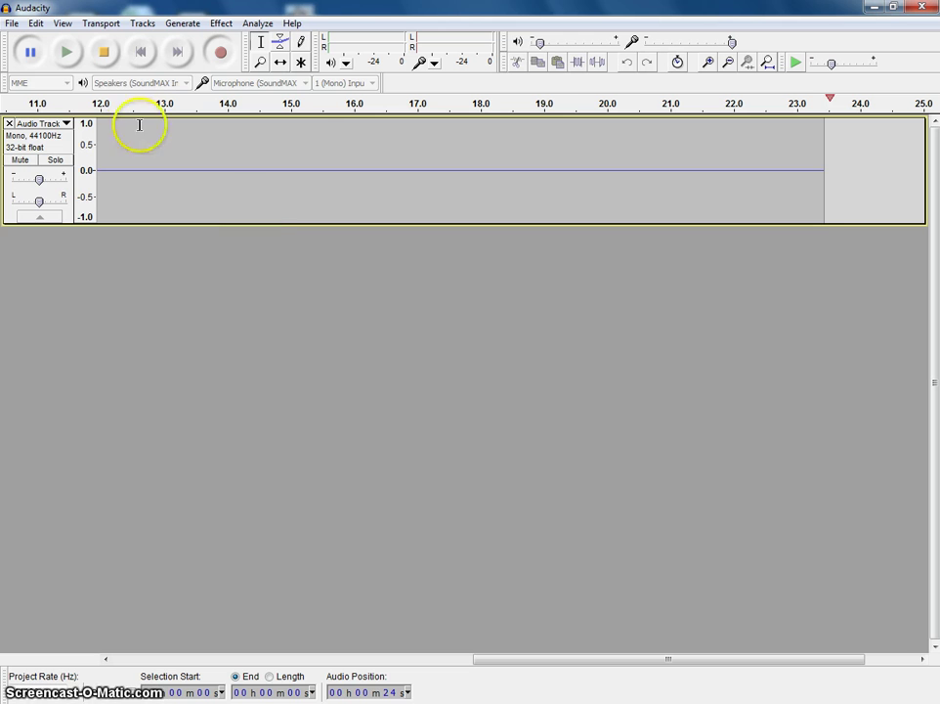
{"action": "left_click", "coordinate": [108, 55]}
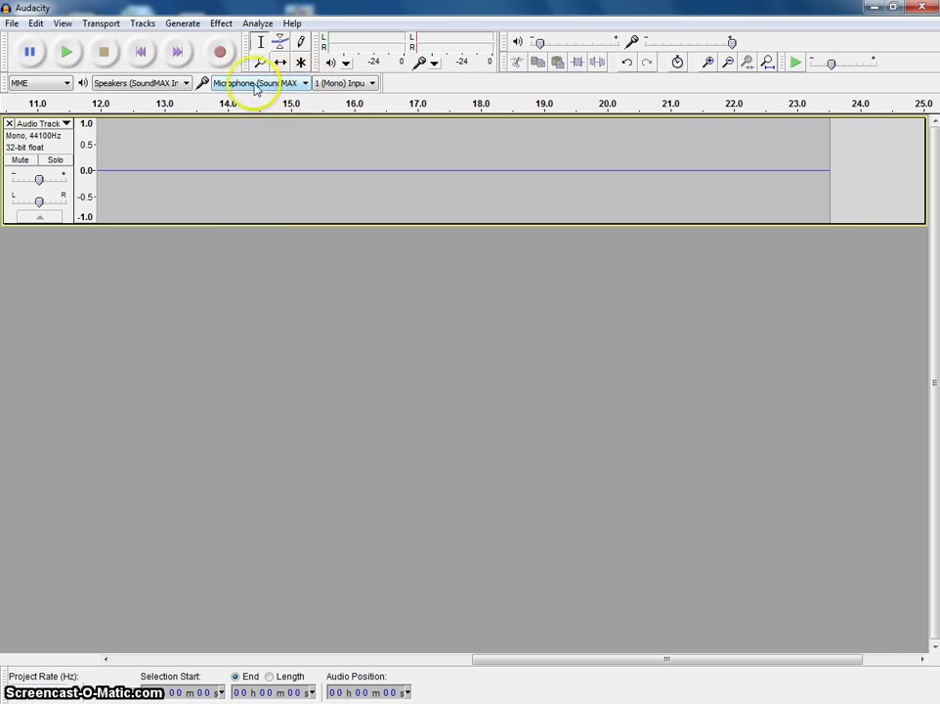
Step: Set the recording device to the Logitech USB microphone and the playback device to the Logitech USB speakers
{"action": "left_click", "coordinate": [305, 84]}
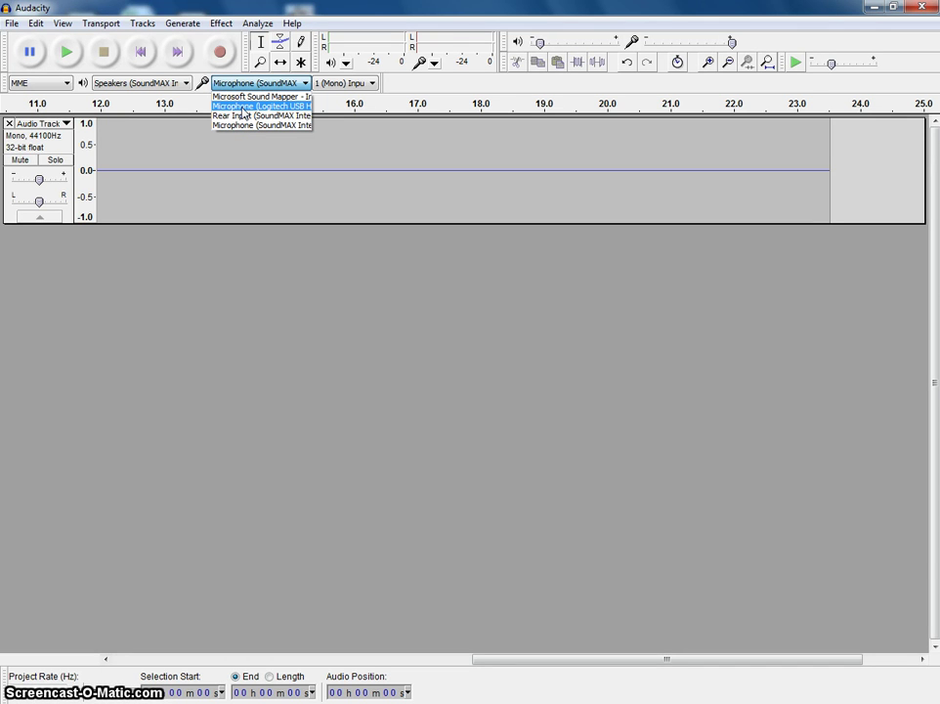
{"action": "left_click", "coordinate": [243, 108]}
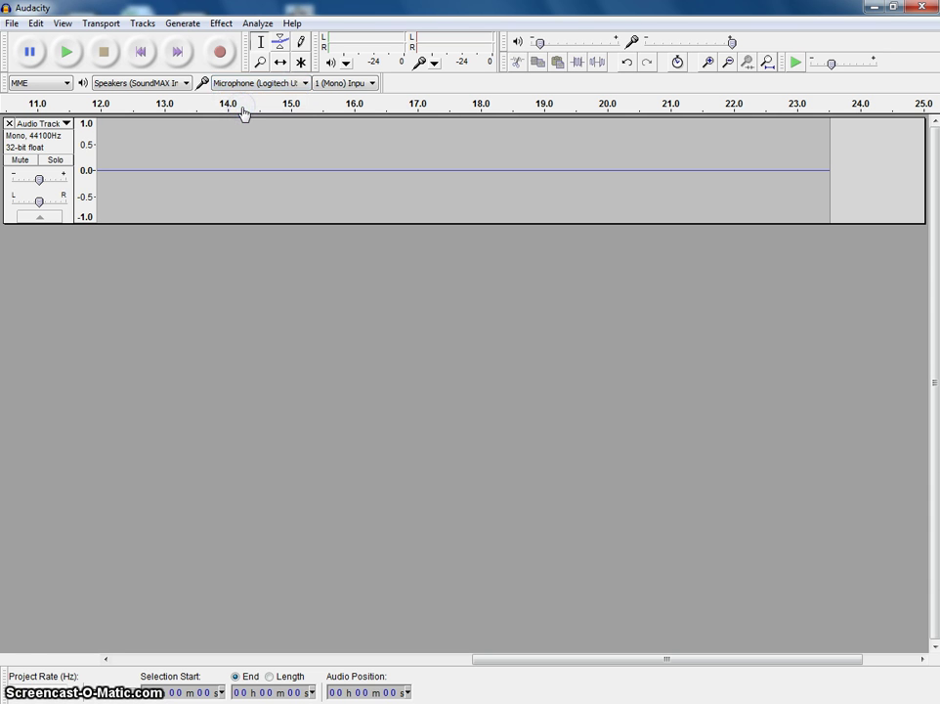
{"action": "left_click", "coordinate": [186, 83]}
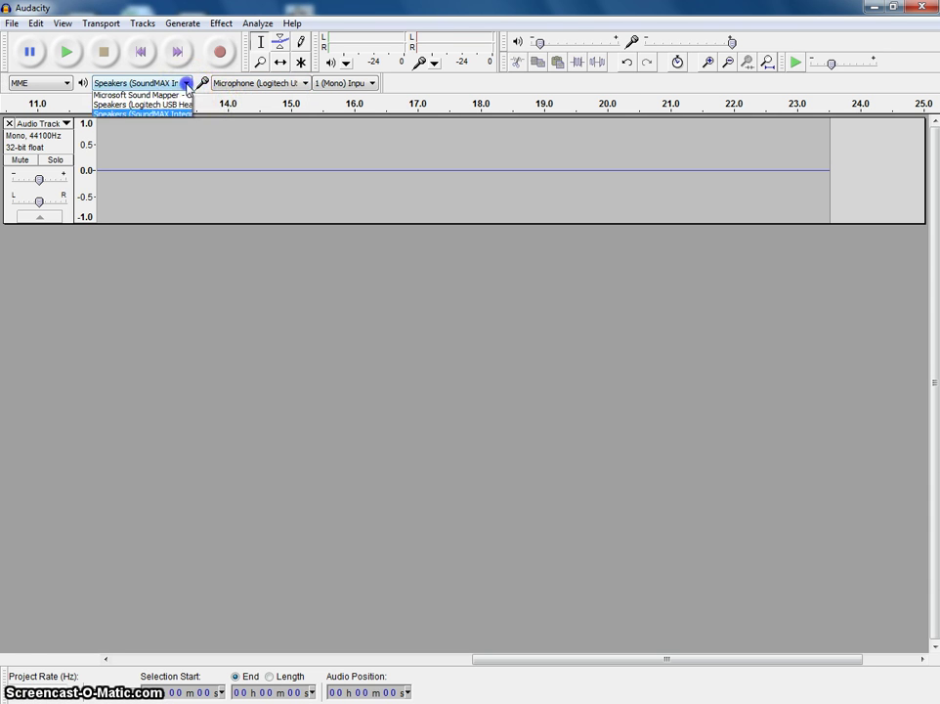
{"action": "left_click", "coordinate": [155, 107]}
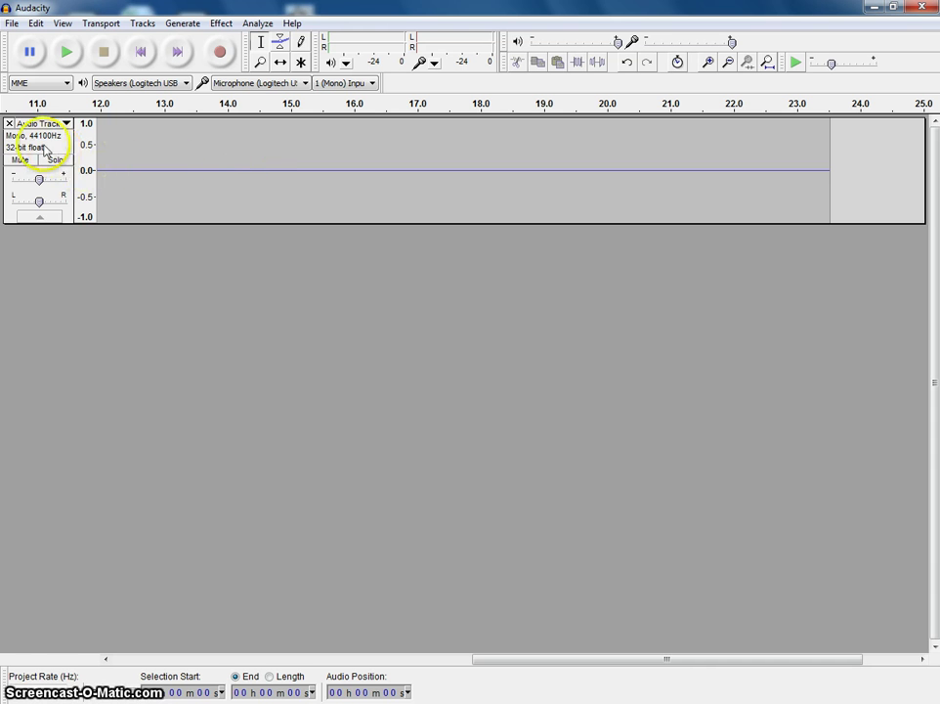
Step: Remove the existing audio track and record about 14 seconds of voice on a new one, pausing the recording at the end
{"action": "left_click", "coordinate": [9, 123]}
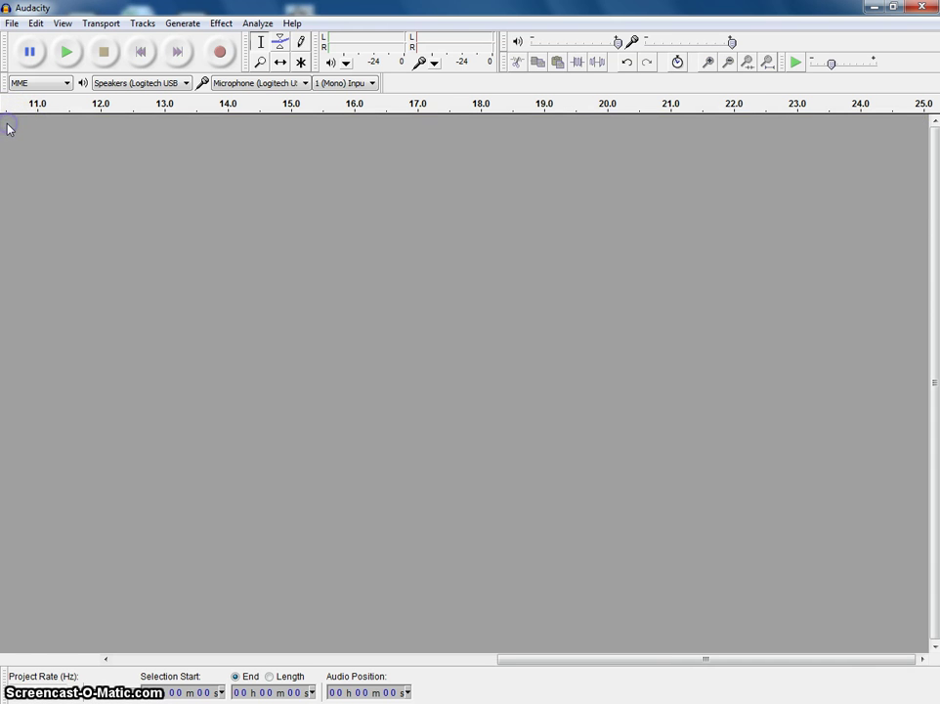
{"action": "left_click", "coordinate": [220, 53]}
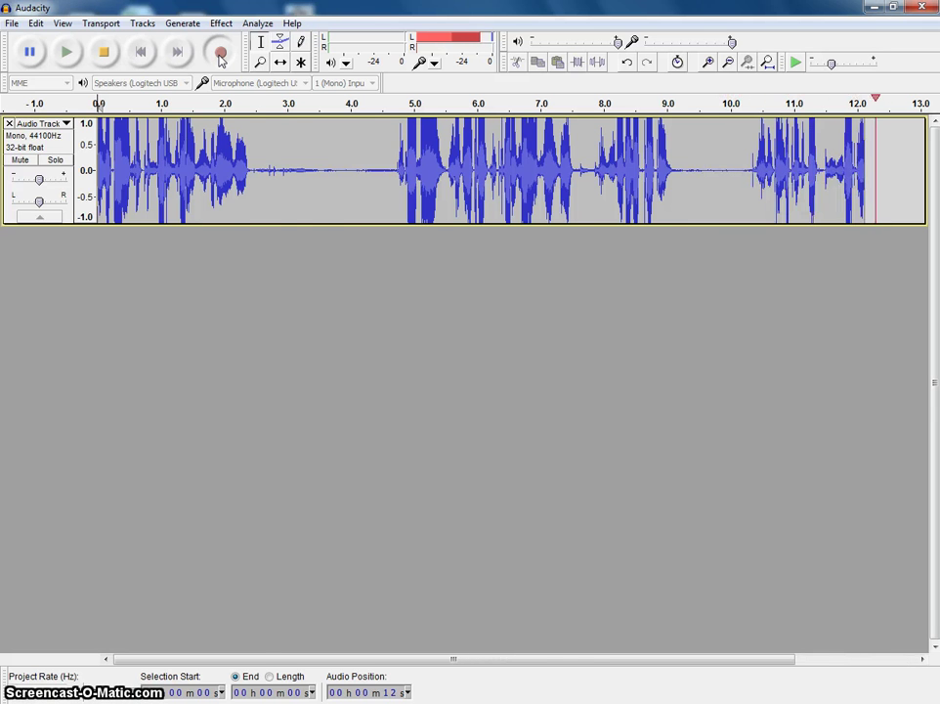
{"action": "left_click", "coordinate": [115, 65]}
{"action": "left_click", "coordinate": [30, 55]}
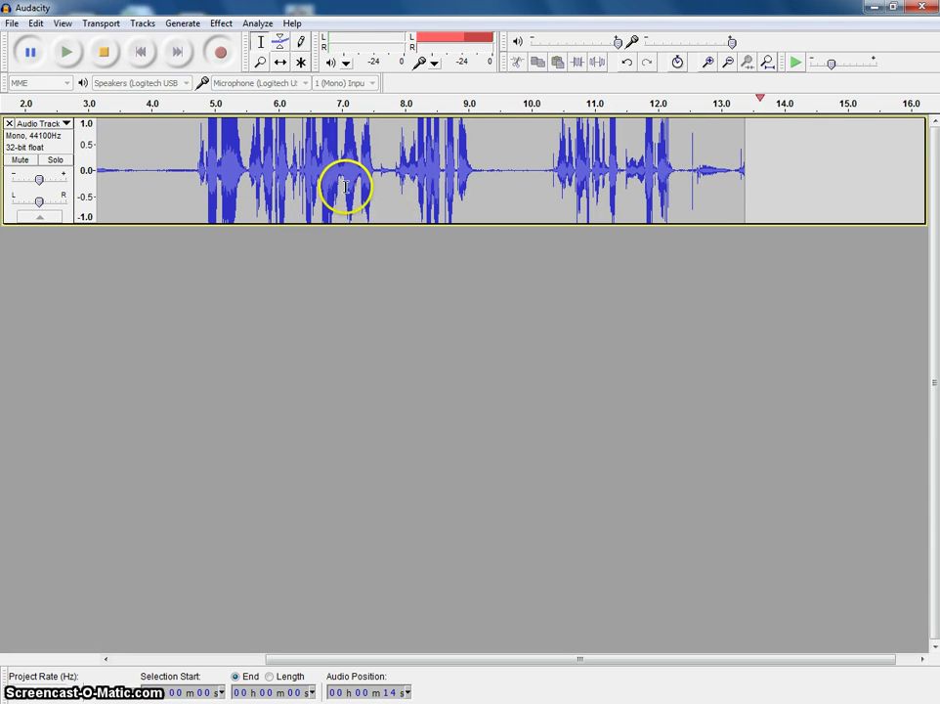
Step: Try selecting the quiet gap between about 3 and 5 seconds while recording is paused, clear the selection and stop the recording
{"action": "left_click", "coordinate": [184, 168]}
{"action": "left_click_drag", "start_coordinate": [185, 168], "coordinate": [108, 168]}
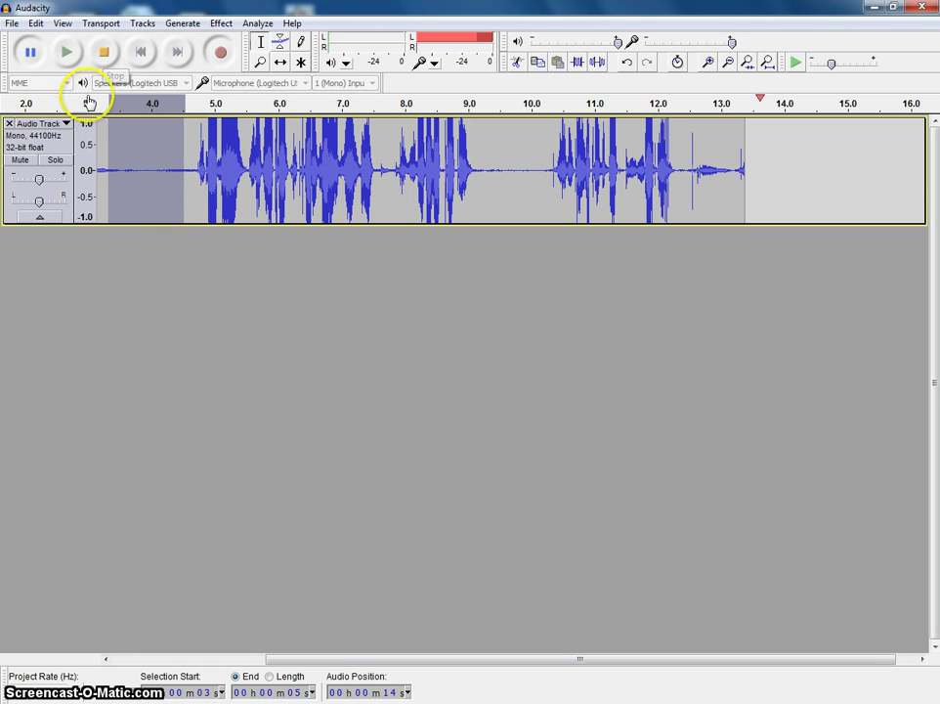
{"action": "left_click", "coordinate": [749, 168]}
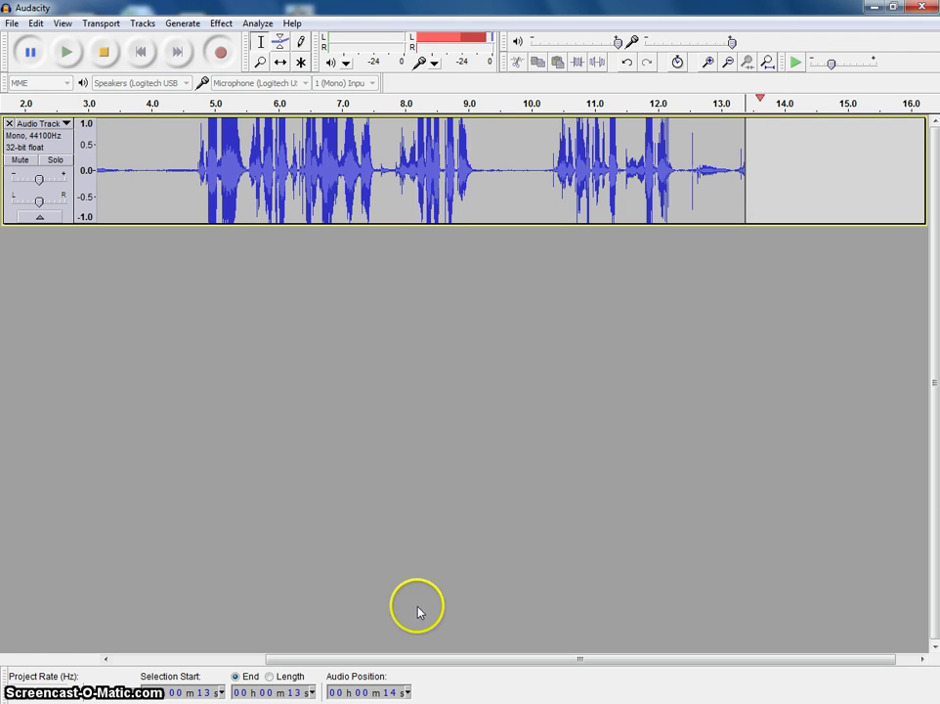
{"action": "left_click", "coordinate": [104, 54]}
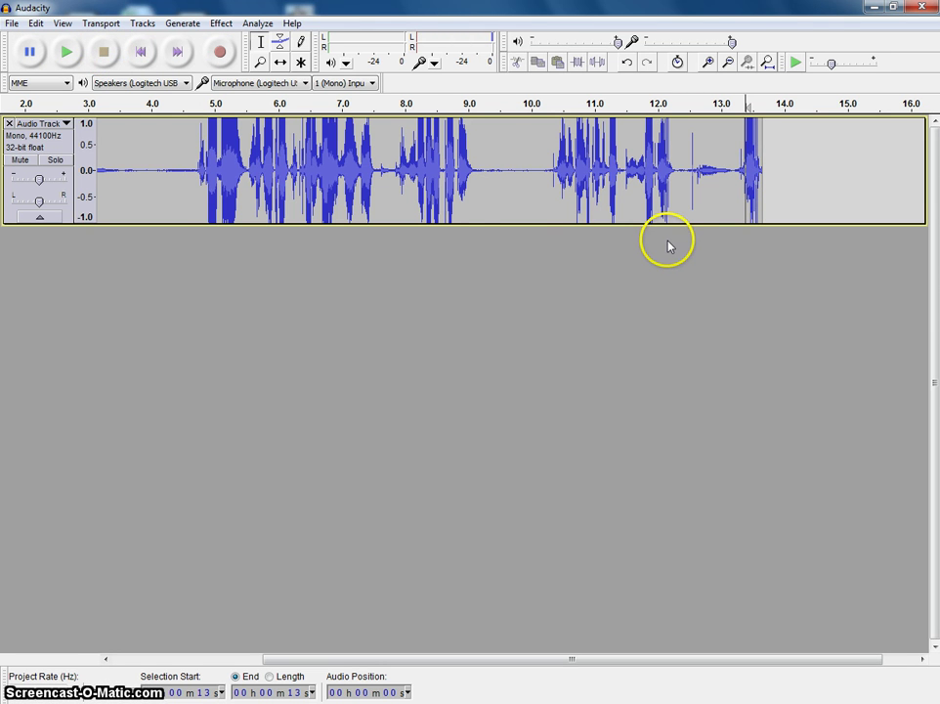
Step: Delete two silent gaps from the voice track, about 3.4 to 4.4 seconds and about 8.2 to 9.1 seconds
{"action": "left_click_drag", "start_coordinate": [179, 168], "coordinate": [114, 167]}
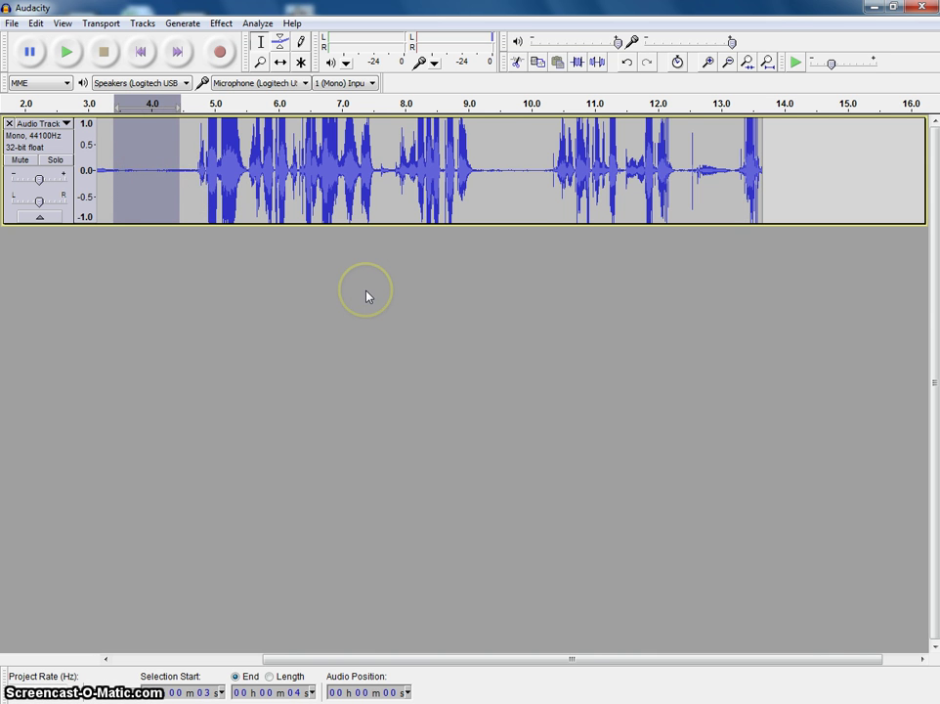
{"action": "key", "text": "Delete"}
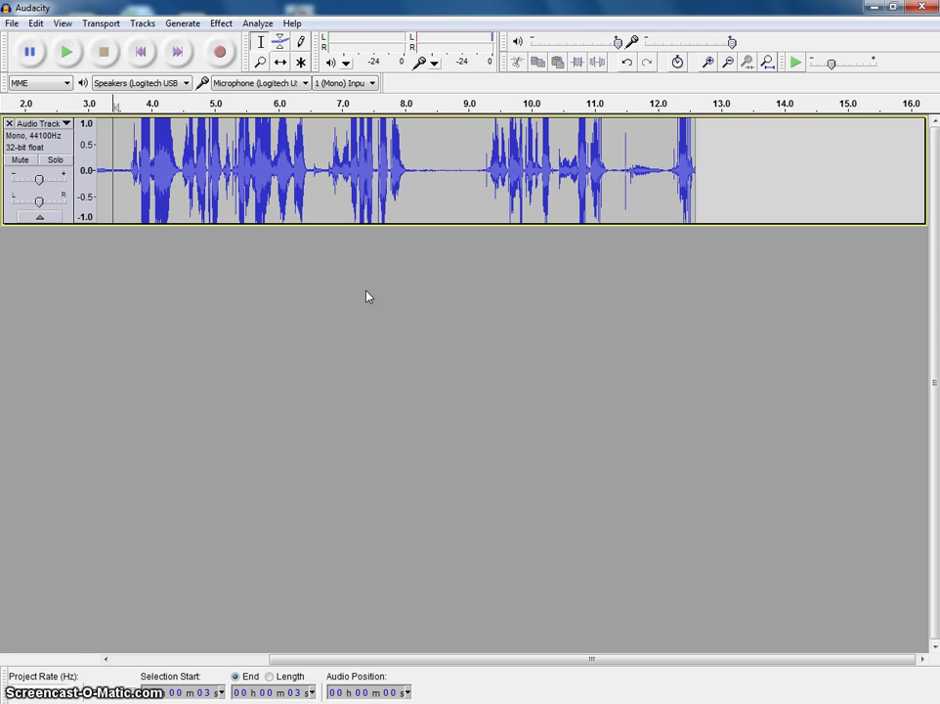
{"action": "left_click", "coordinate": [434, 205]}
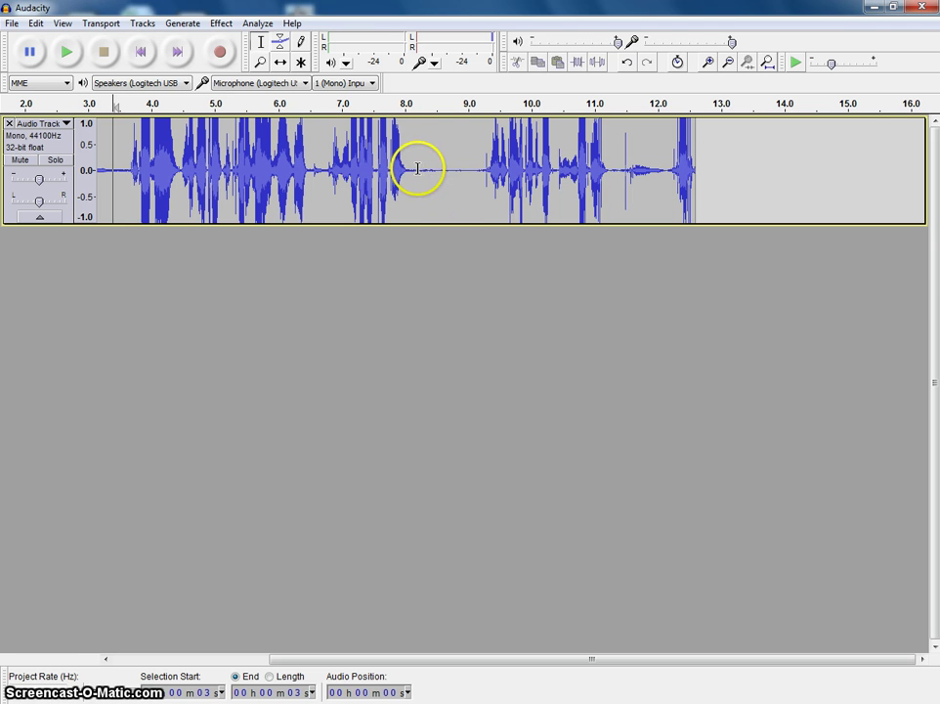
{"action": "left_click_drag", "start_coordinate": [418, 168], "coordinate": [475, 171]}
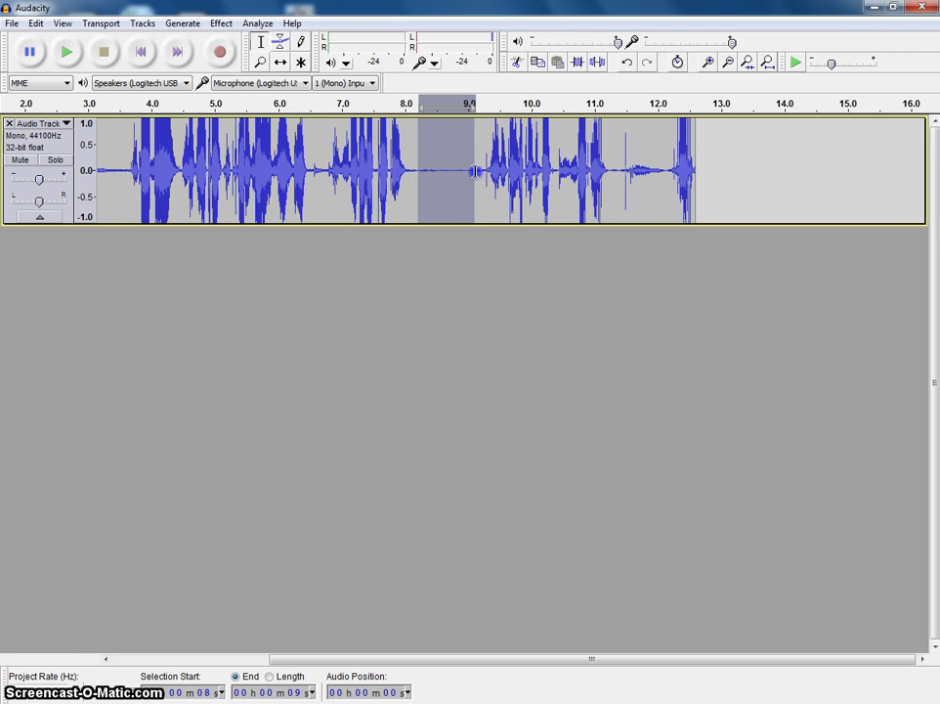
{"action": "key", "text": "Delete"}
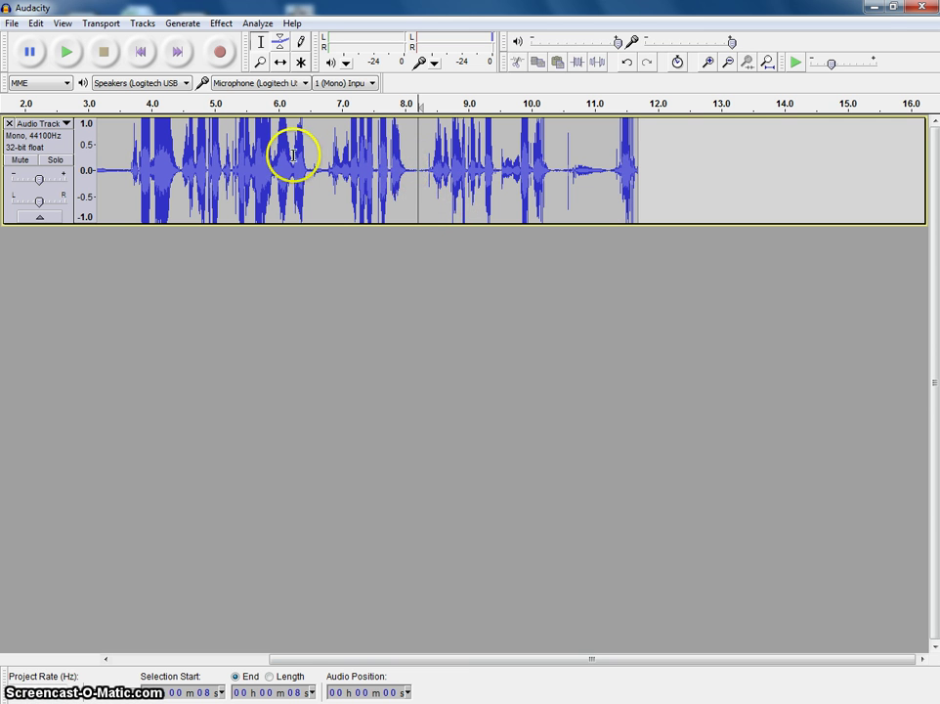
Step: Zoom in three levels on the waveform and select the short sound at about 7.8 seconds
{"action": "left_click", "coordinate": [61, 23]}
{"action": "left_click", "coordinate": [71, 42]}
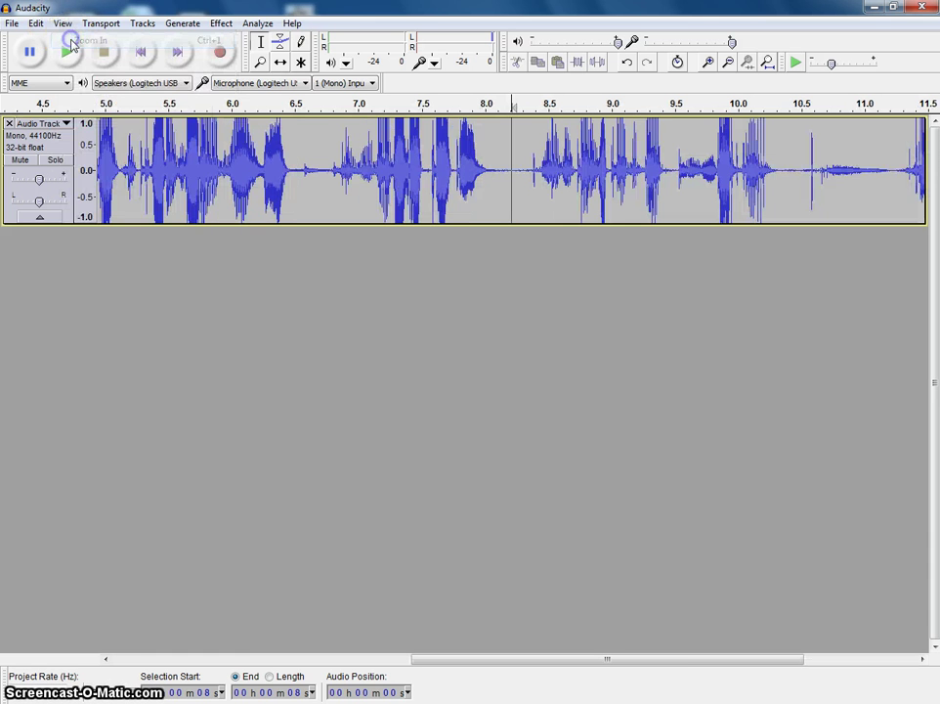
{"action": "left_click", "coordinate": [61, 23]}
{"action": "left_click", "coordinate": [80, 41]}
{"action": "left_click", "coordinate": [61, 23]}
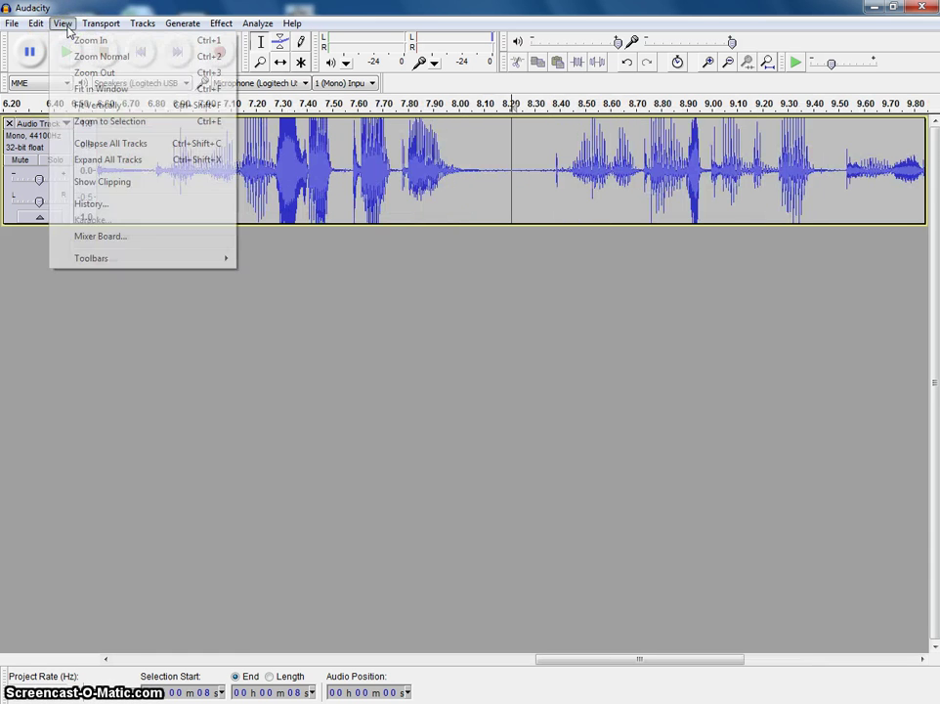
{"action": "left_click", "coordinate": [81, 42]}
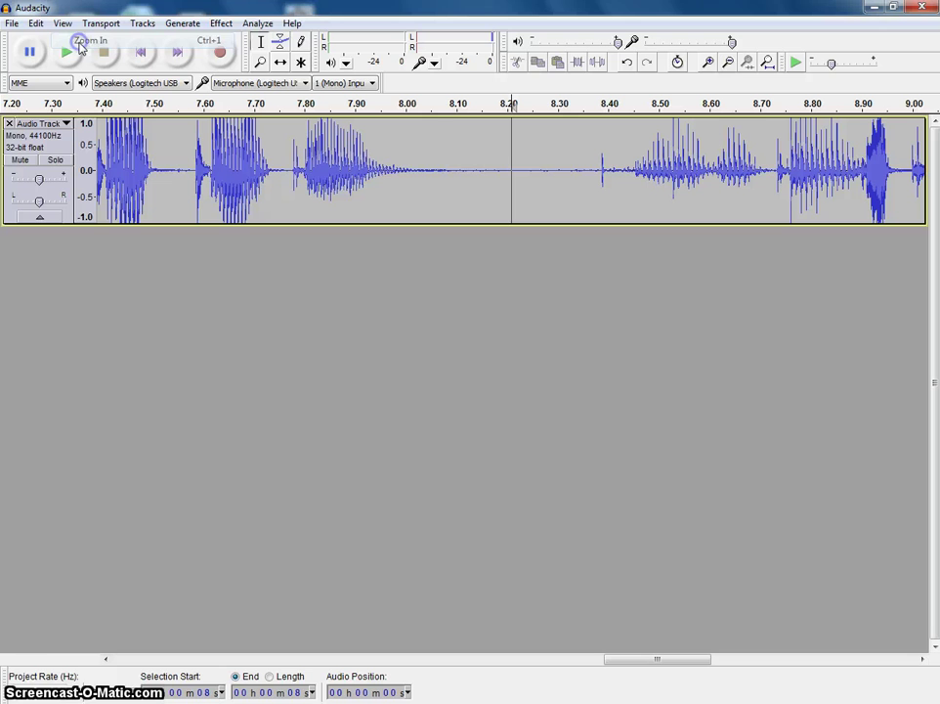
{"action": "left_click", "coordinate": [303, 168]}
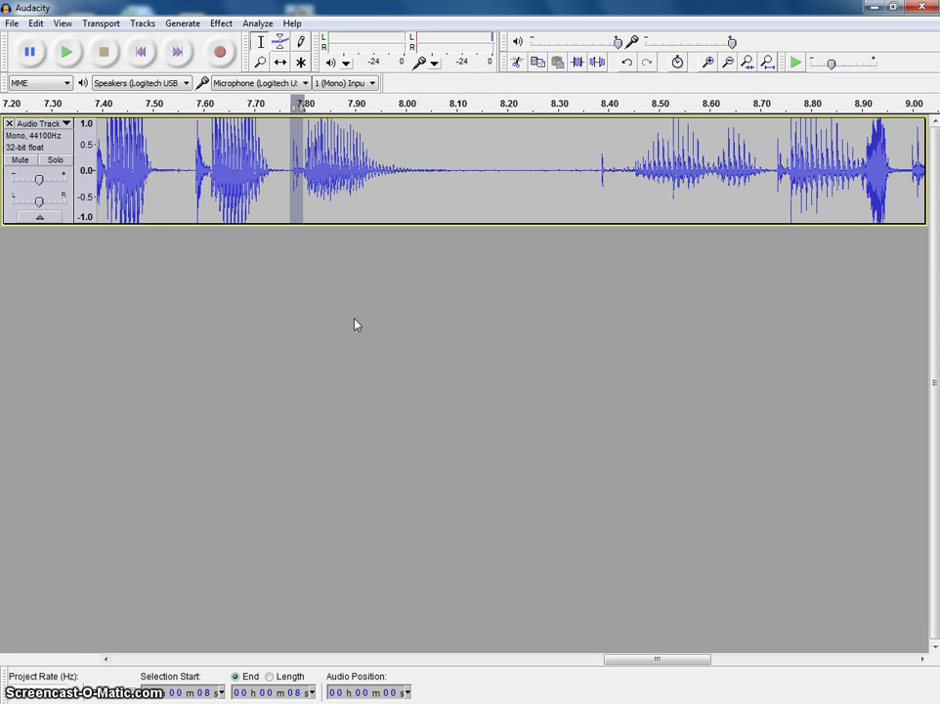
Step: Zoom the waveform out until the whole recording fits, and zoom back in one level
{"action": "left_click", "coordinate": [64, 25]}
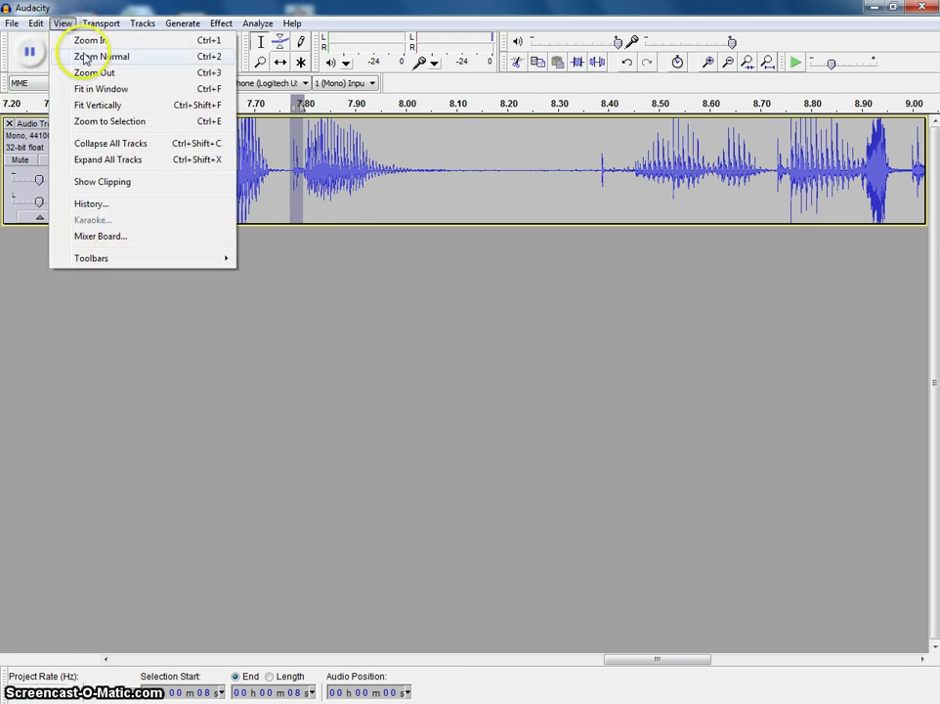
{"action": "left_click", "coordinate": [94, 72]}
{"action": "left_click", "coordinate": [62, 24]}
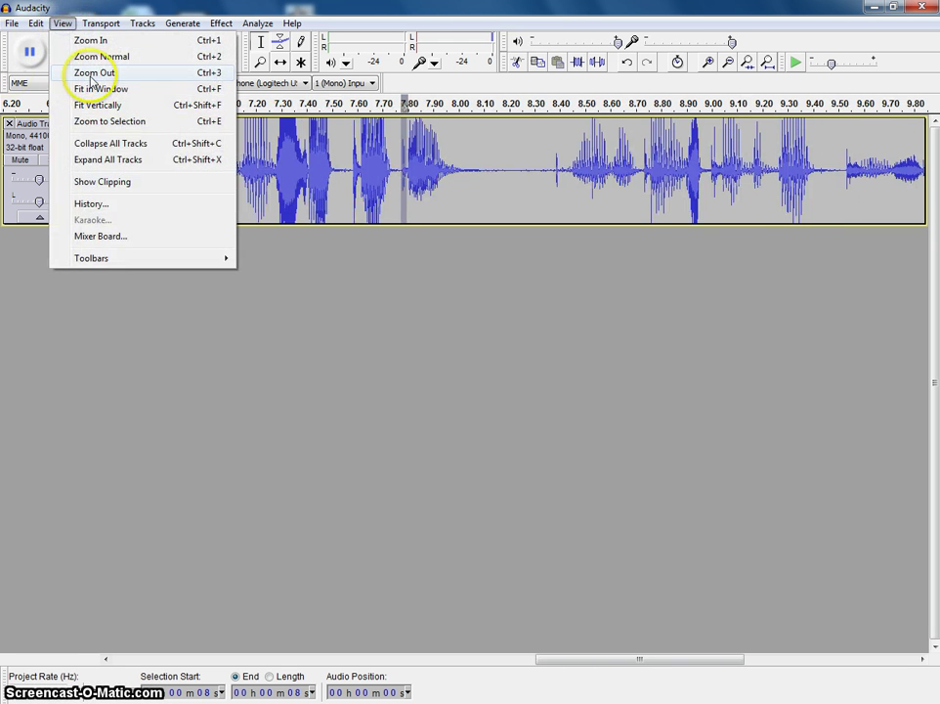
{"action": "left_click", "coordinate": [91, 75]}
{"action": "left_click", "coordinate": [63, 24]}
{"action": "left_click", "coordinate": [86, 73]}
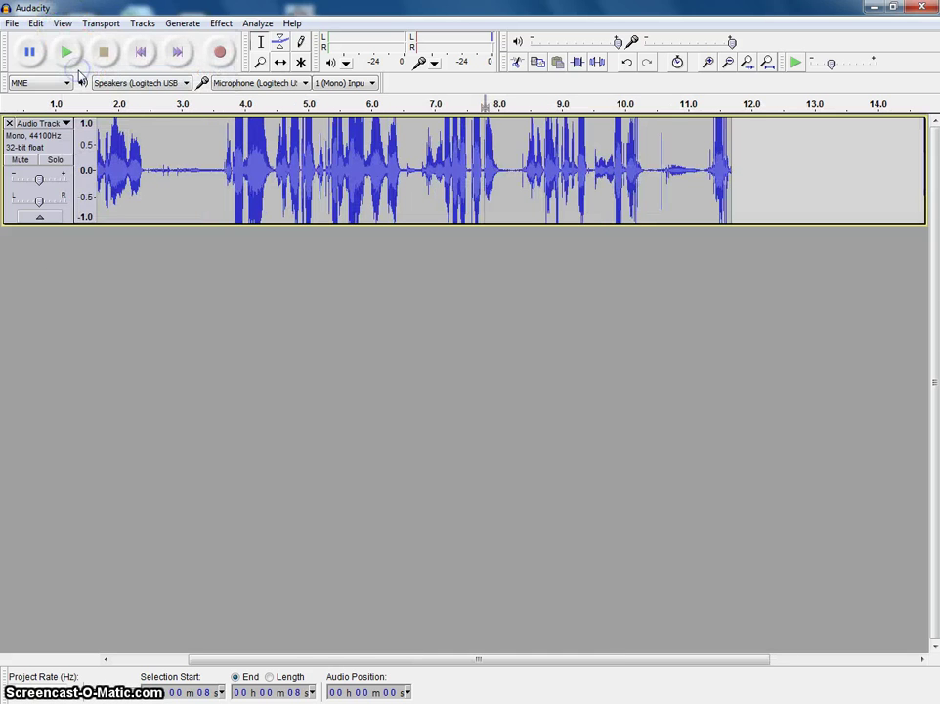
{"action": "left_click", "coordinate": [65, 24]}
{"action": "left_click", "coordinate": [82, 71]}
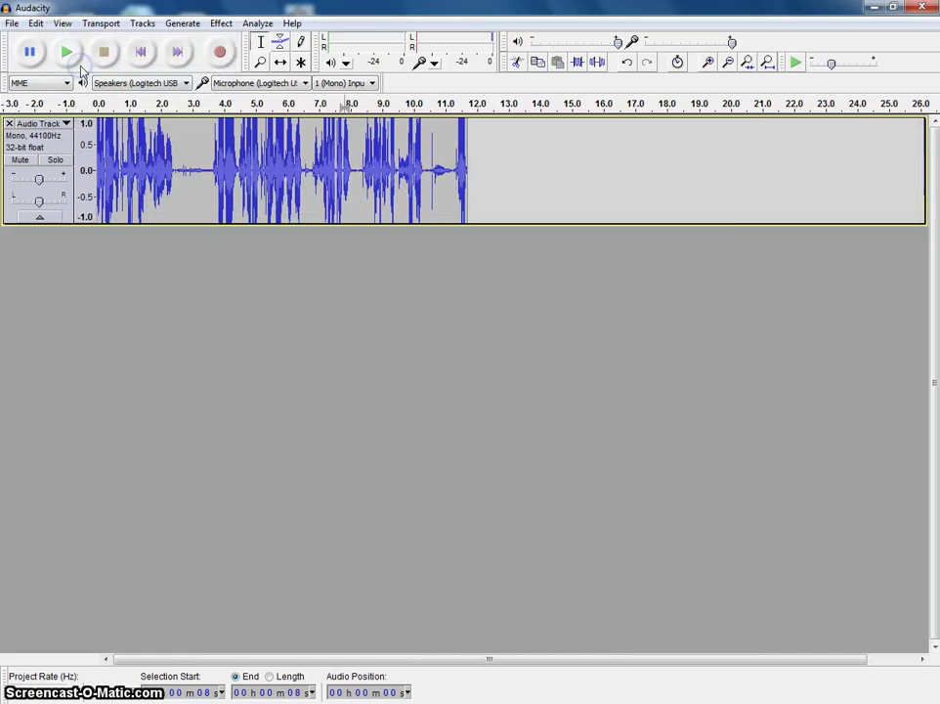
{"action": "left_click", "coordinate": [63, 24]}
{"action": "left_click", "coordinate": [76, 41]}
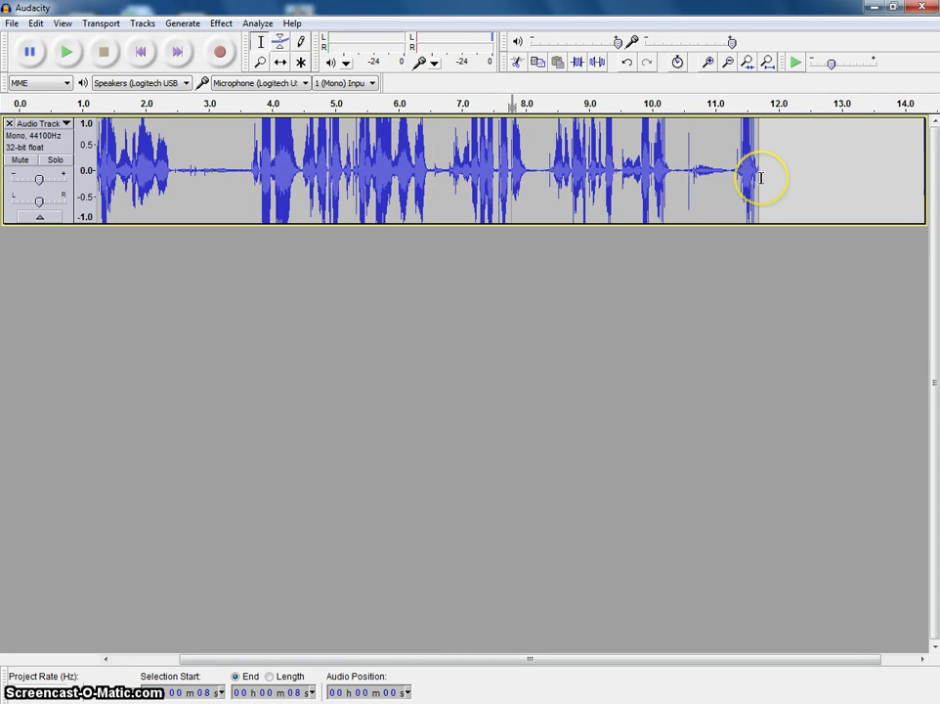
Step: Record about 4 seconds of voice on a second track from the start of the timeline and delete that track
{"action": "left_click", "coordinate": [760, 177]}
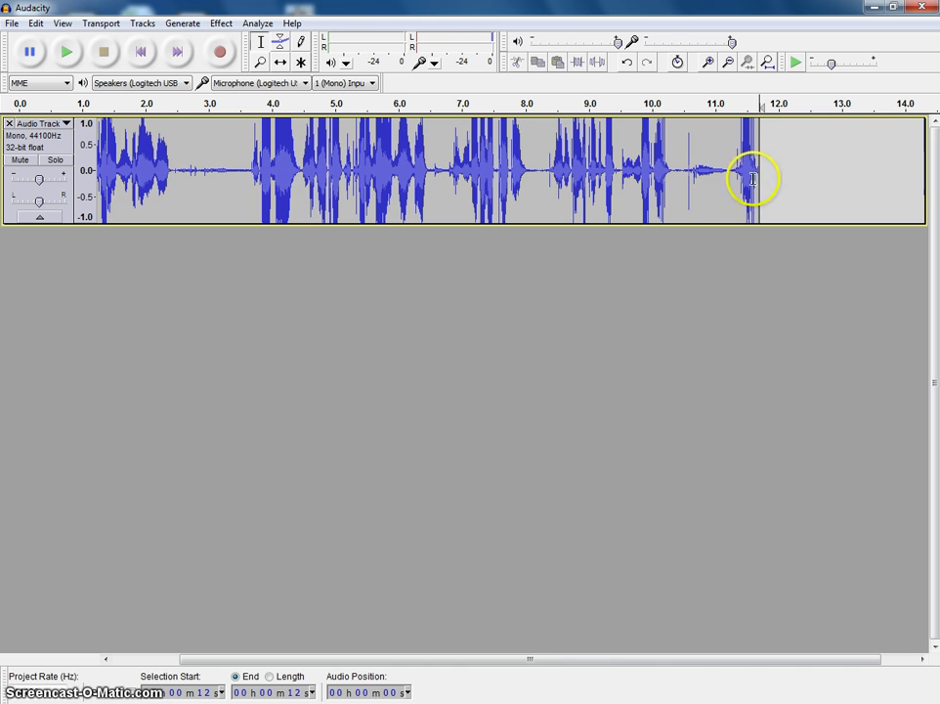
{"action": "left_click_drag", "start_coordinate": [503, 660], "coordinate": [383, 662]}
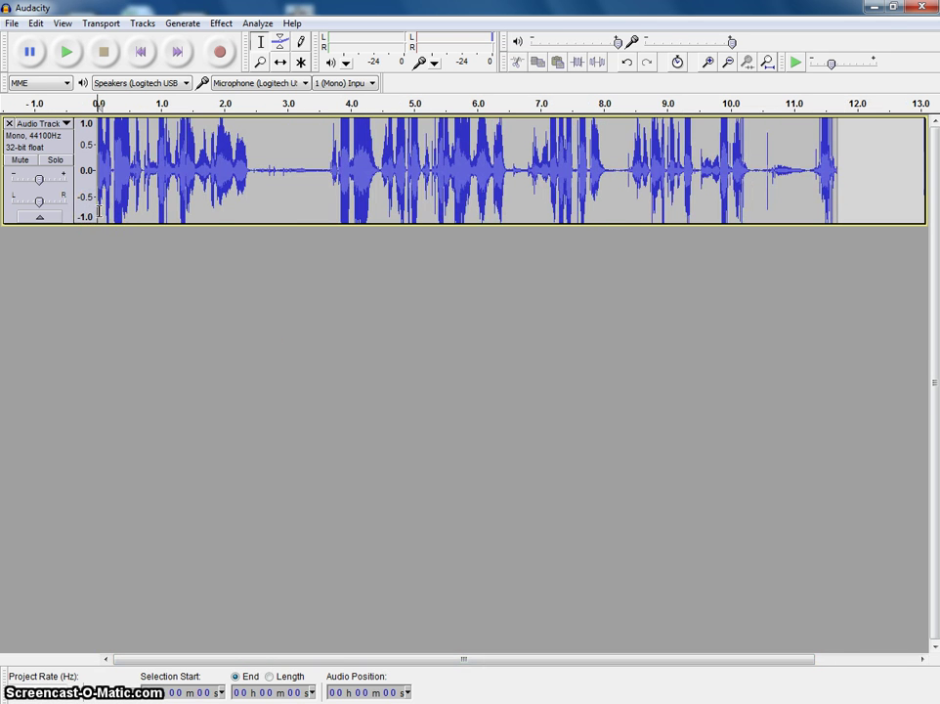
{"action": "left_click", "coordinate": [219, 53]}
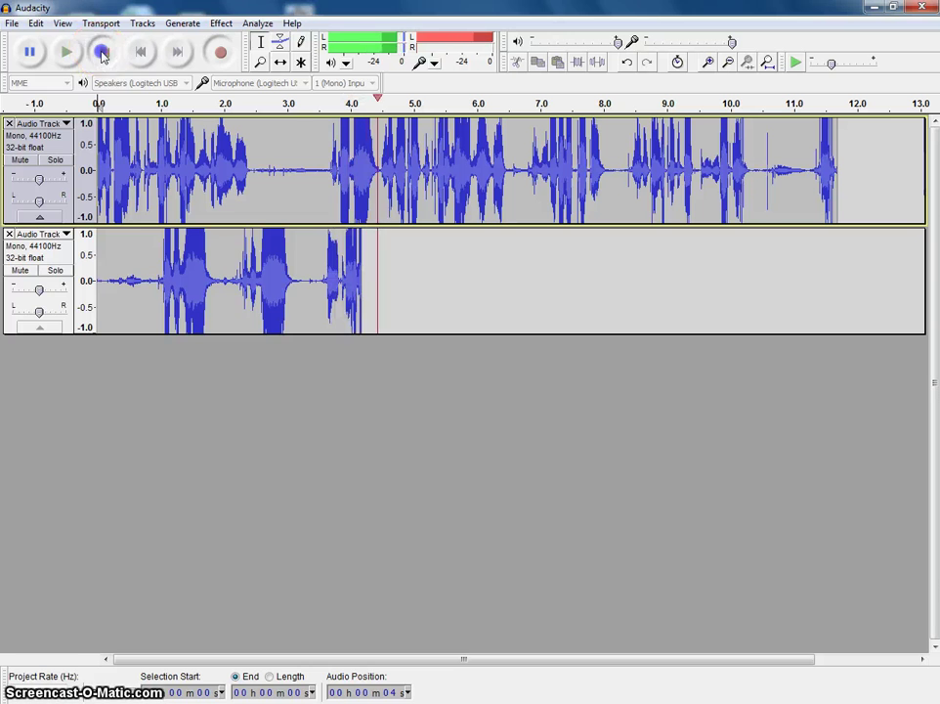
{"action": "left_click", "coordinate": [102, 53]}
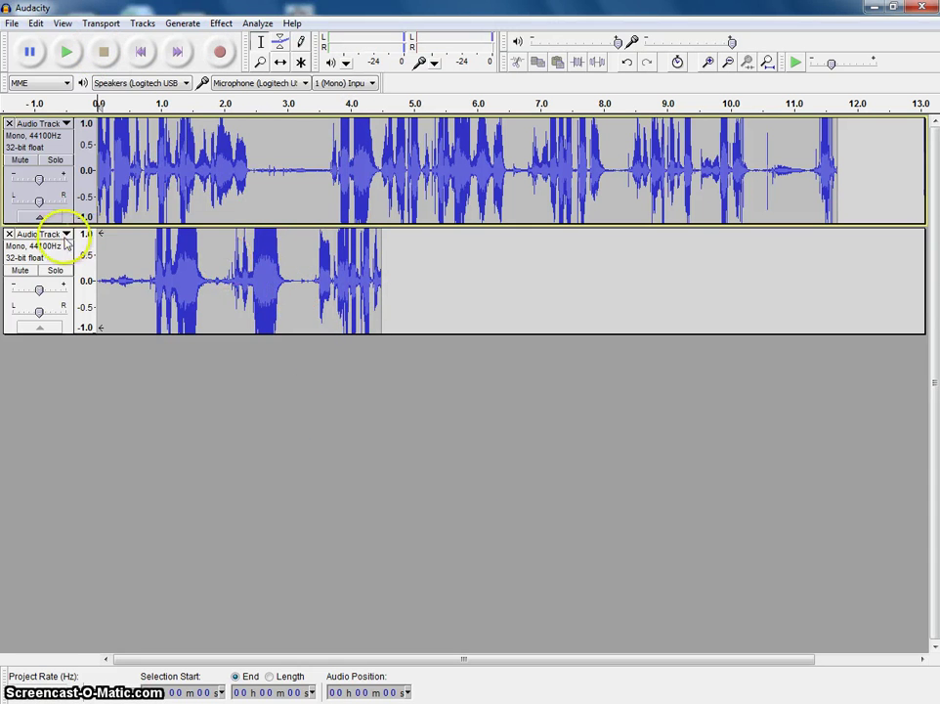
{"action": "left_click", "coordinate": [9, 233]}
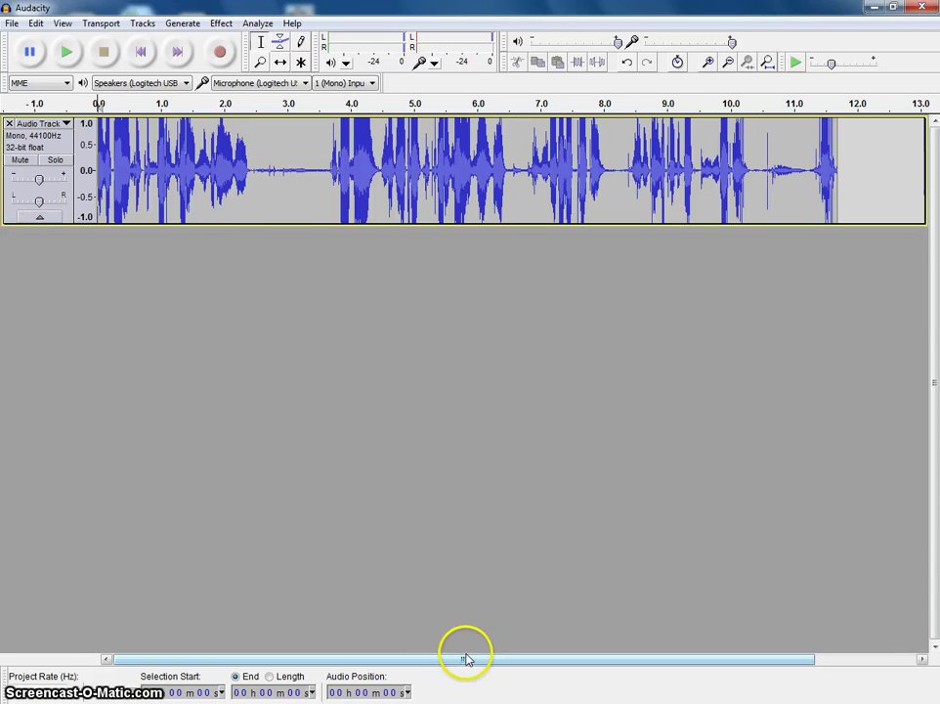
Step: Record about 12 seconds of voice on a second track, starting at the first clip's end at about 11.7 seconds
{"action": "left_click_drag", "start_coordinate": [553, 668], "coordinate": [744, 673]}
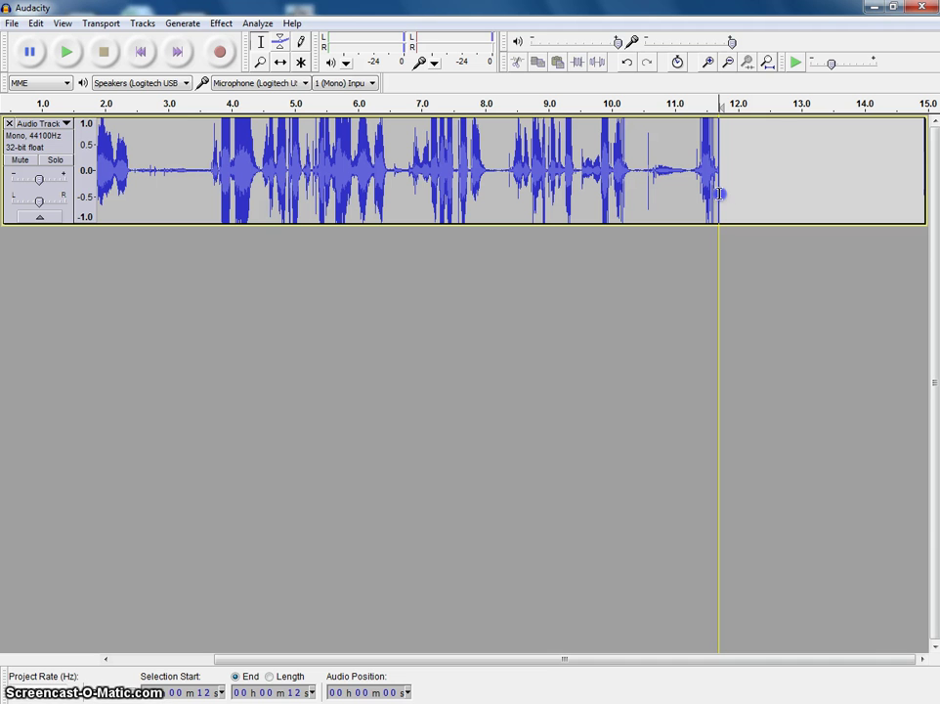
{"action": "left_click", "coordinate": [215, 51]}
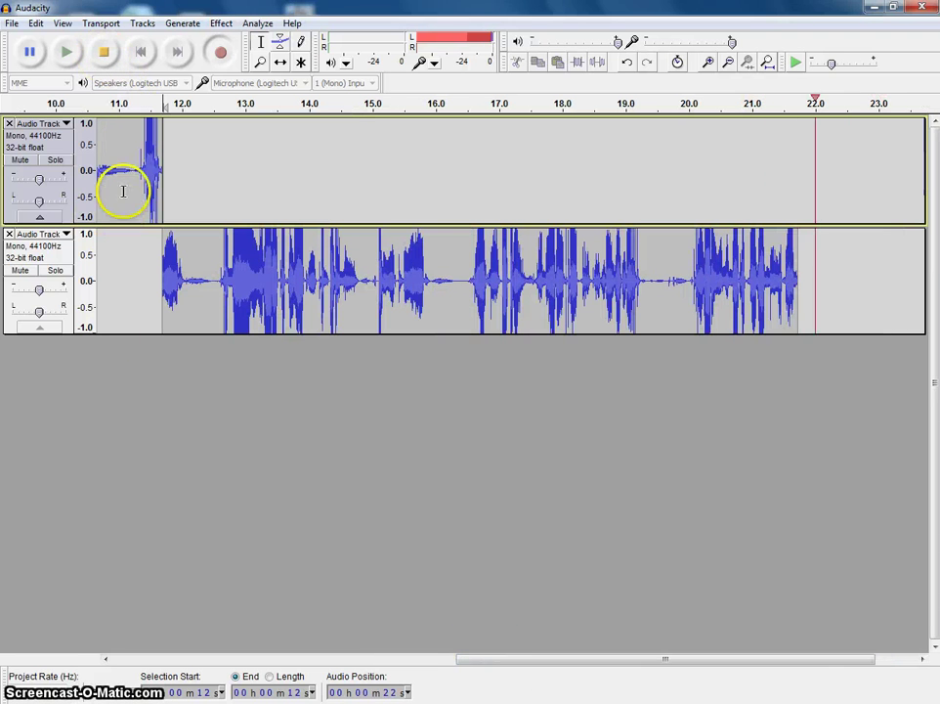
{"action": "left_click", "coordinate": [105, 53]}
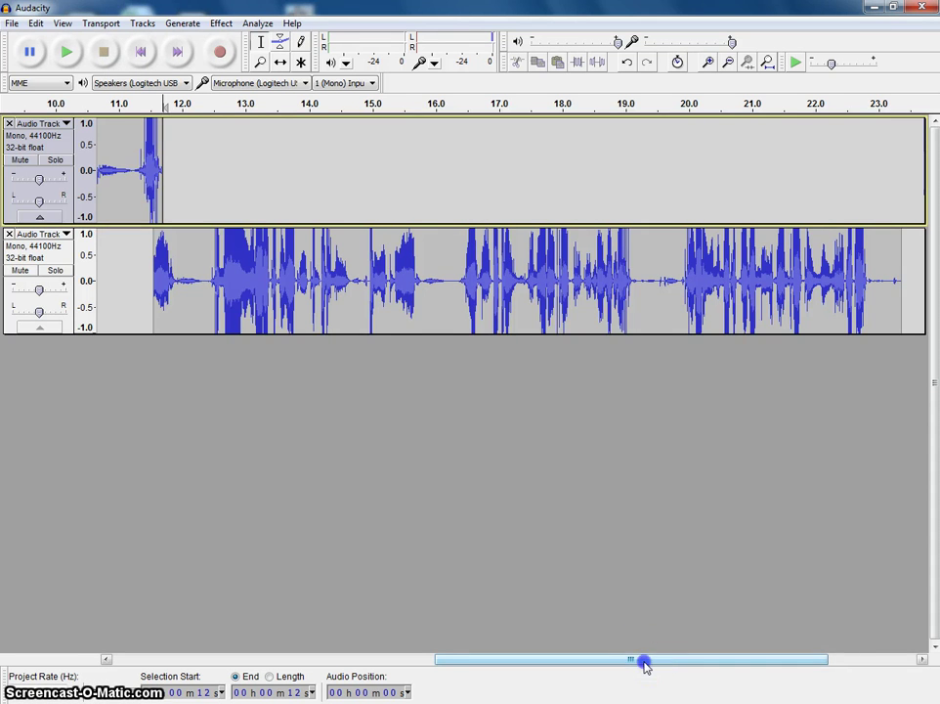
Step: Record about 3 seconds on a third track, starting at the second clip's end at about 23.4 seconds
{"action": "left_click_drag", "start_coordinate": [643, 662], "coordinate": [726, 663]}
{"action": "left_click", "coordinate": [728, 315]}
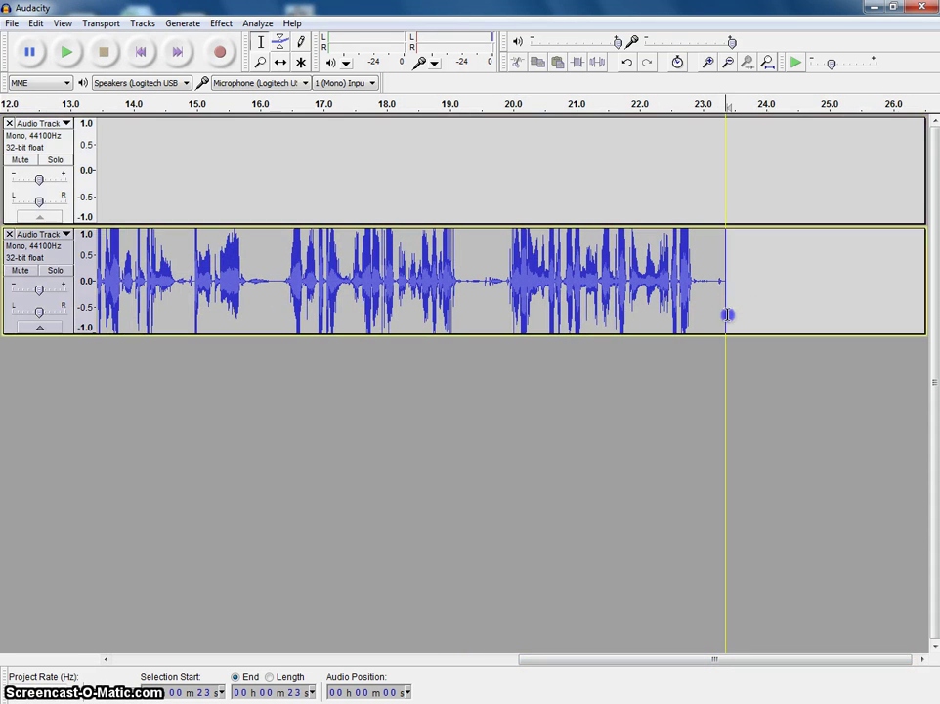
{"action": "left_click", "coordinate": [221, 53]}
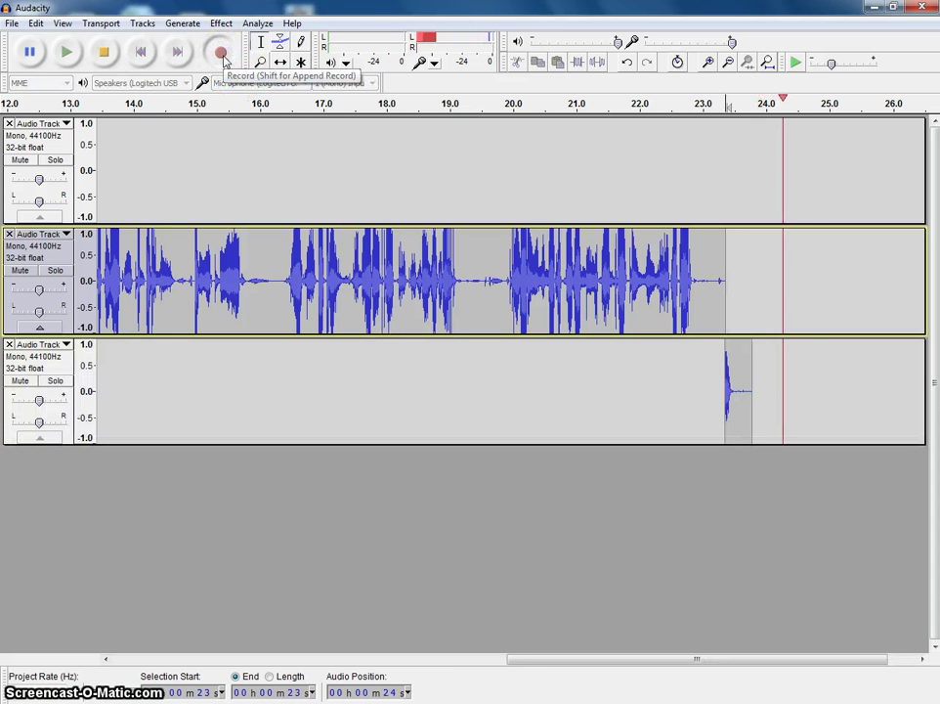
{"action": "left_click", "coordinate": [105, 54]}
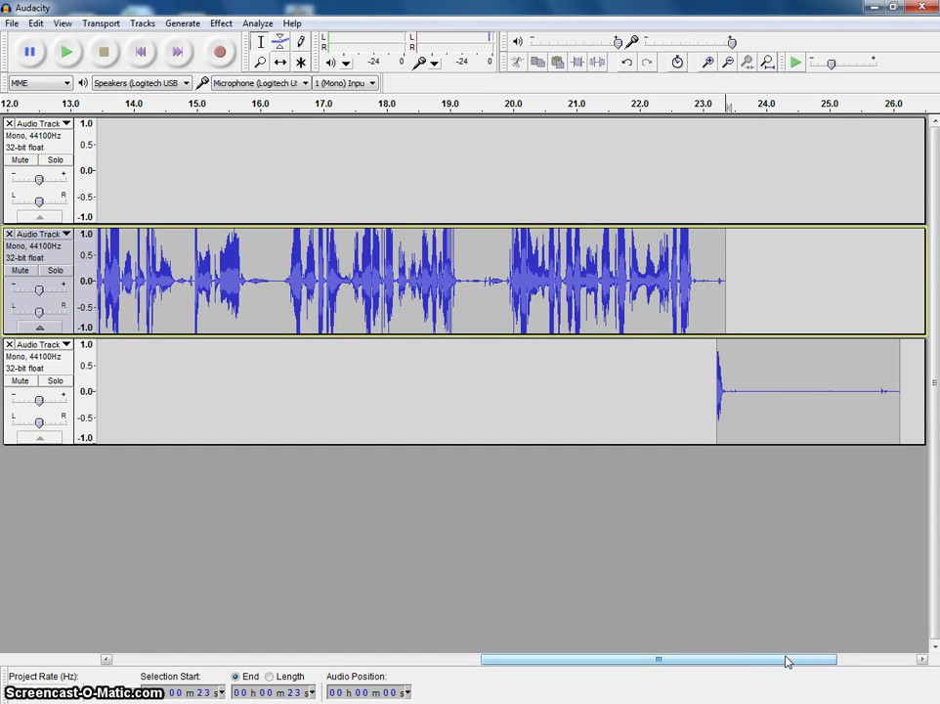
Step: Use the Time Shift tool to move the second track's clip to the start of the timeline
{"action": "left_click_drag", "start_coordinate": [786, 661], "coordinate": [172, 658]}
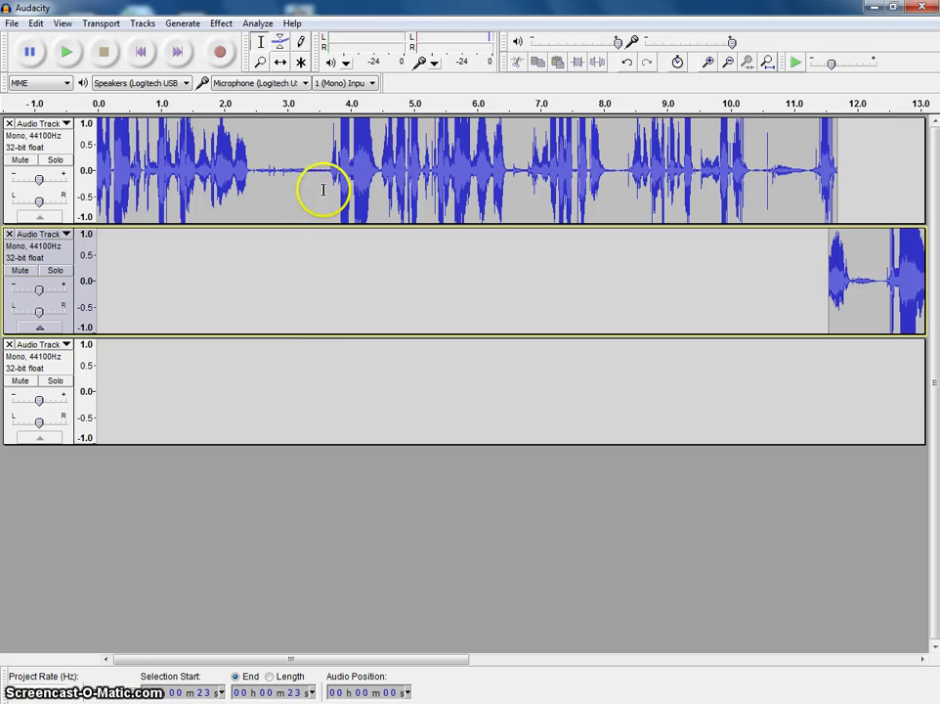
{"action": "left_click_drag", "start_coordinate": [447, 665], "coordinate": [369, 668]}
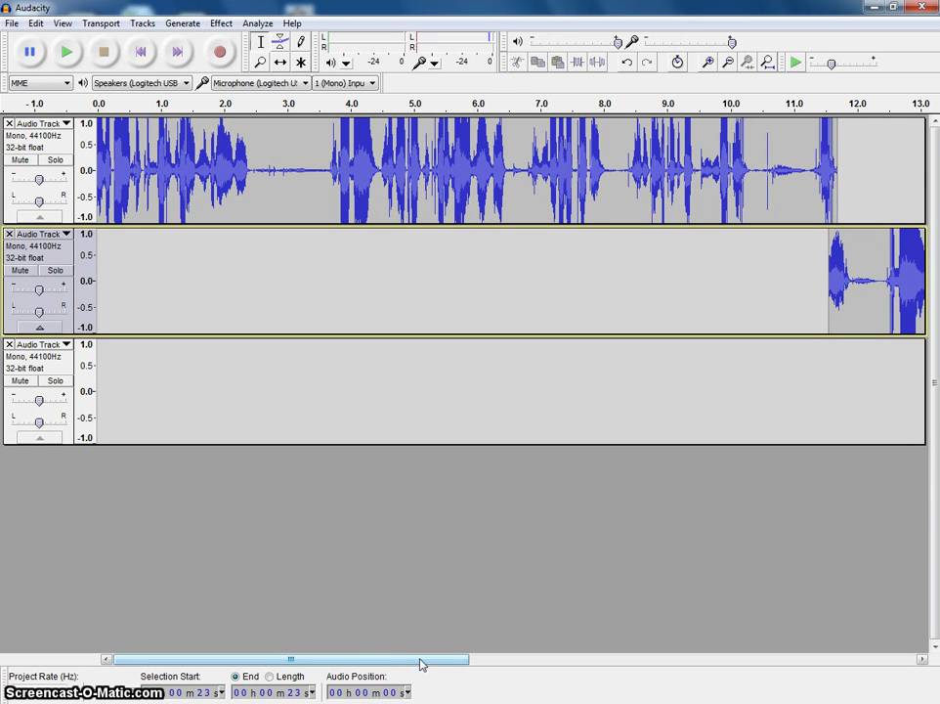
{"action": "left_click_drag", "start_coordinate": [421, 665], "coordinate": [612, 665]}
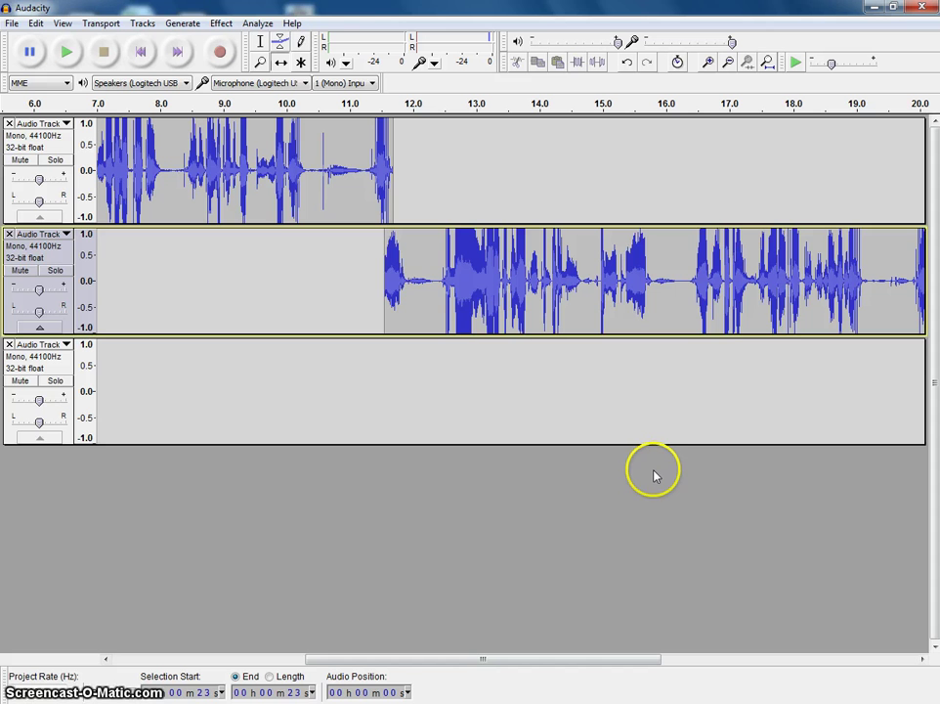
{"action": "left_click_drag", "start_coordinate": [480, 267], "coordinate": [211, 266]}
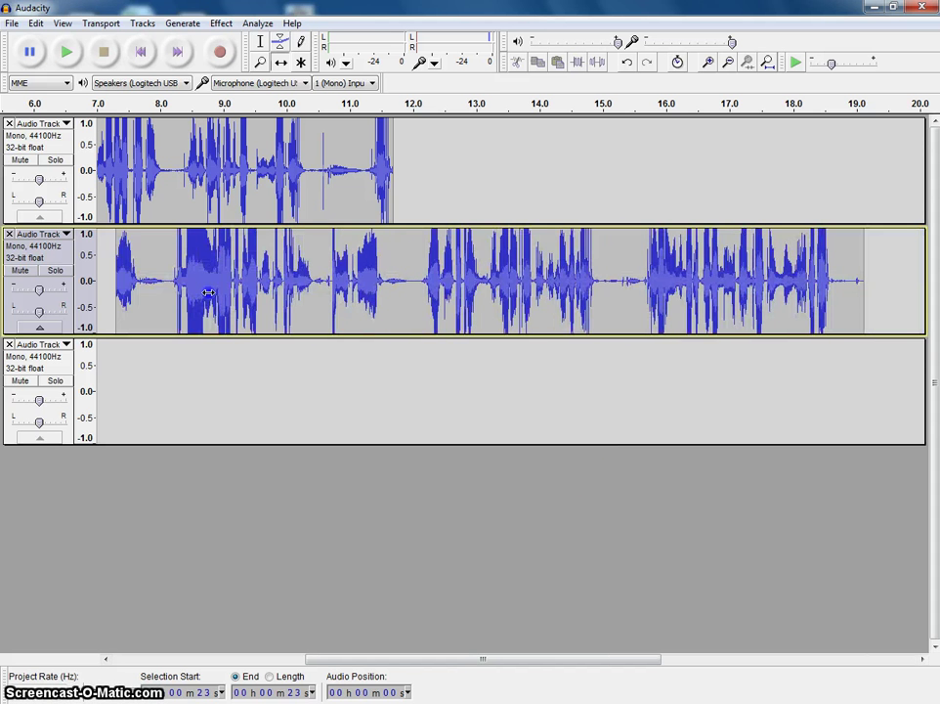
{"action": "left_click_drag", "start_coordinate": [449, 666], "coordinate": [251, 664]}
{"action": "left_click_drag", "start_coordinate": [633, 300], "coordinate": [205, 283]}
{"action": "left_click_drag", "start_coordinate": [374, 663], "coordinate": [206, 656]}
{"action": "left_click_drag", "start_coordinate": [342, 289], "coordinate": [309, 293]}
Step: Time-shift the first track's clip to start at about 11.8 seconds and the third track's clip to start at about 23.5 seconds
{"action": "left_click", "coordinate": [282, 62]}
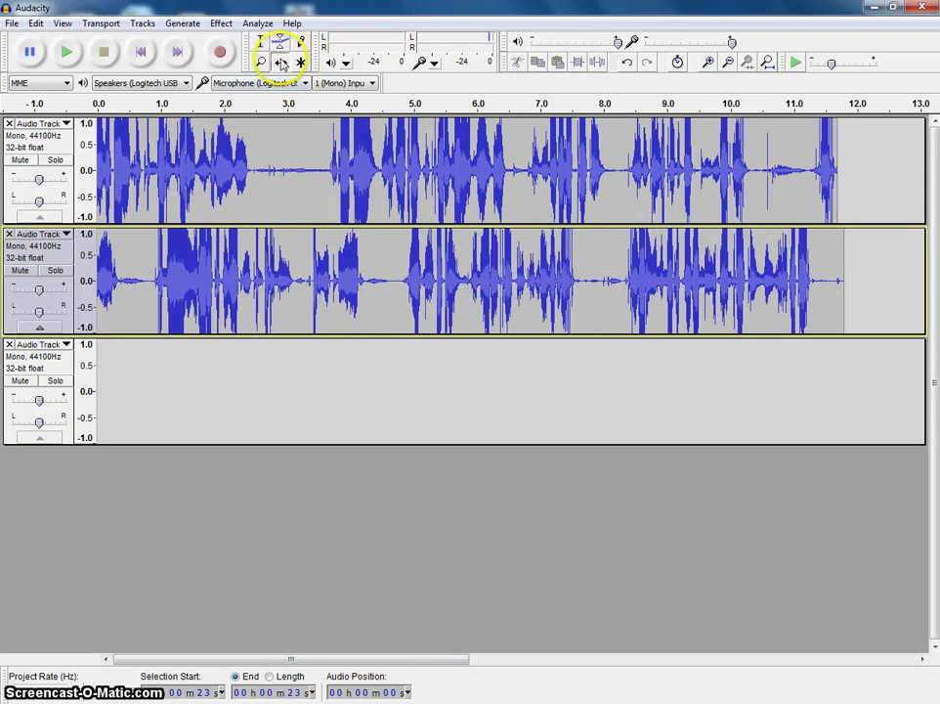
{"action": "left_click_drag", "start_coordinate": [193, 172], "coordinate": [933, 182]}
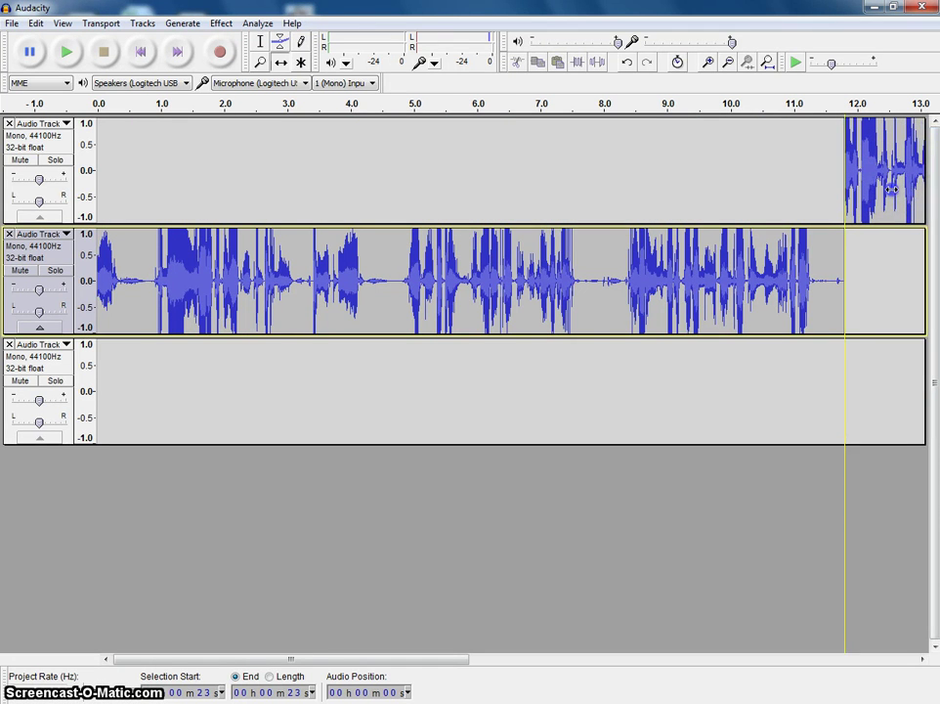
{"action": "left_click_drag", "start_coordinate": [428, 660], "coordinate": [810, 653]}
{"action": "mouse_move", "coordinate": [574, 362]}
{"action": "left_mouse_down"}
{"action": "mouse_move", "coordinate": [614, 362]}
{"action": "mouse_move", "coordinate": [592, 365]}
{"action": "left_mouse_up"}
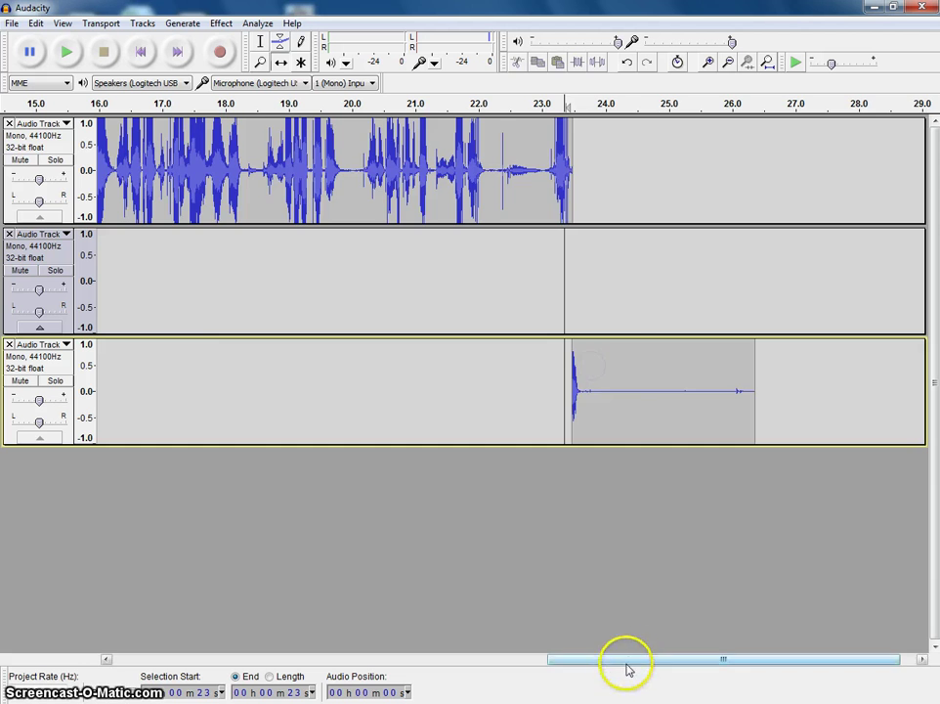
{"action": "left_click_drag", "start_coordinate": [625, 664], "coordinate": [83, 665]}
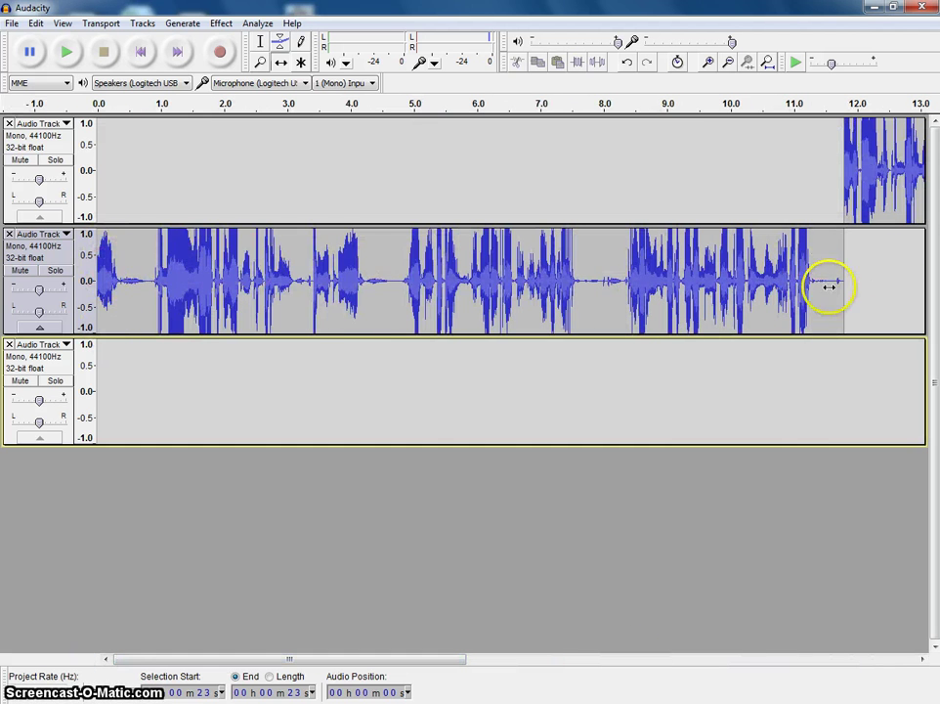
{"action": "left_click_drag", "start_coordinate": [428, 664], "coordinate": [808, 661]}
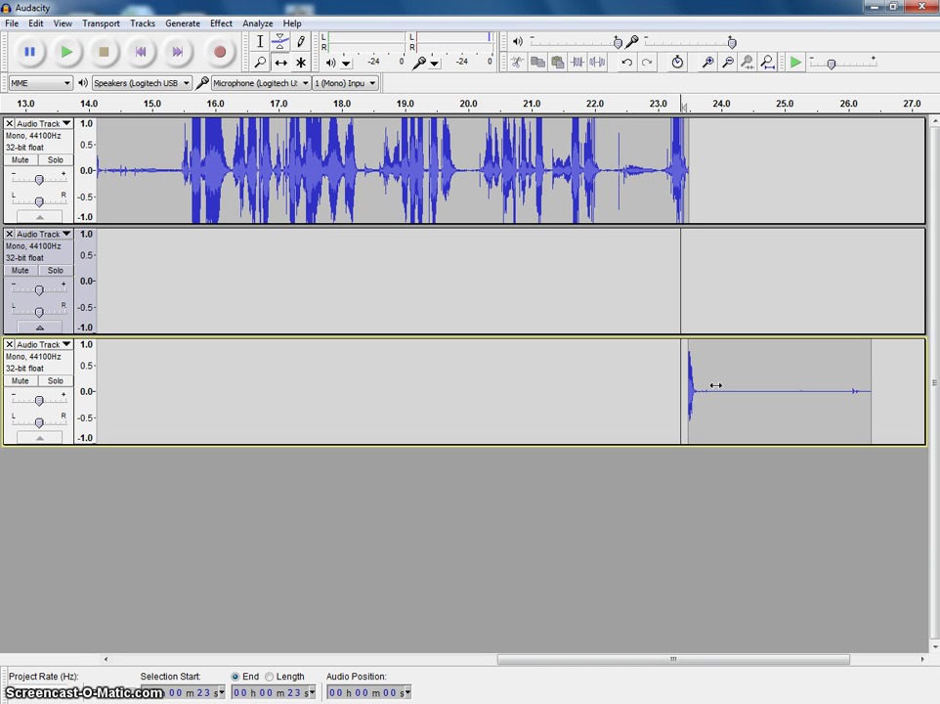
Step: Time-shift the first track's clip back to the start of the timeline
{"action": "left_click_drag", "start_coordinate": [703, 665], "coordinate": [457, 664]}
{"action": "left_click_drag", "start_coordinate": [598, 189], "coordinate": [173, 188]}
{"action": "left_click_drag", "start_coordinate": [490, 657], "coordinate": [414, 633]}
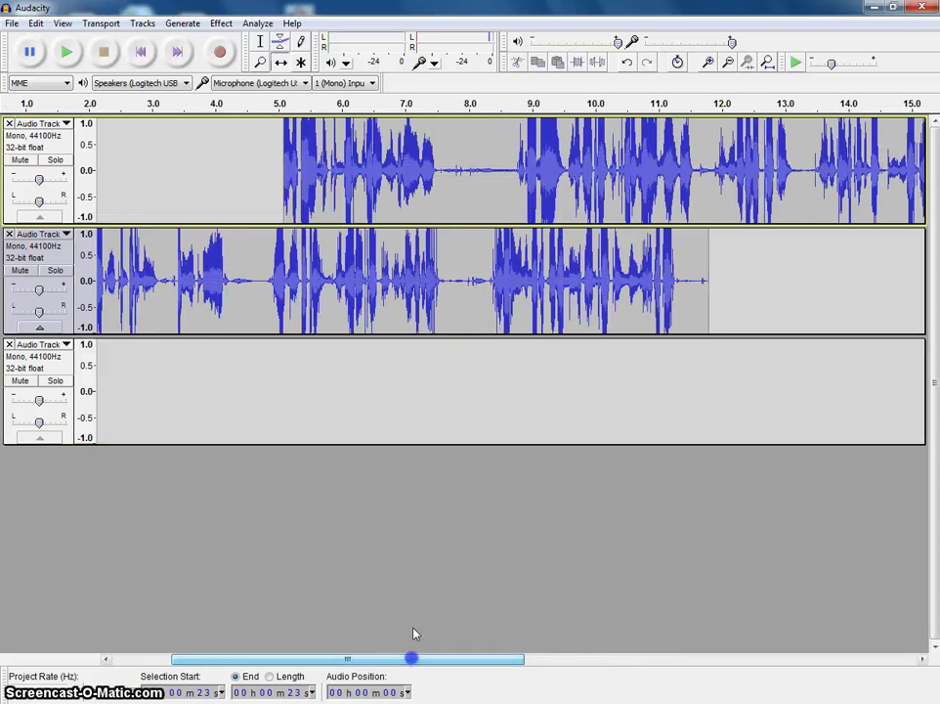
{"action": "left_click_drag", "start_coordinate": [504, 142], "coordinate": [269, 164]}
{"action": "left_click_drag", "start_coordinate": [472, 666], "coordinate": [357, 657]}
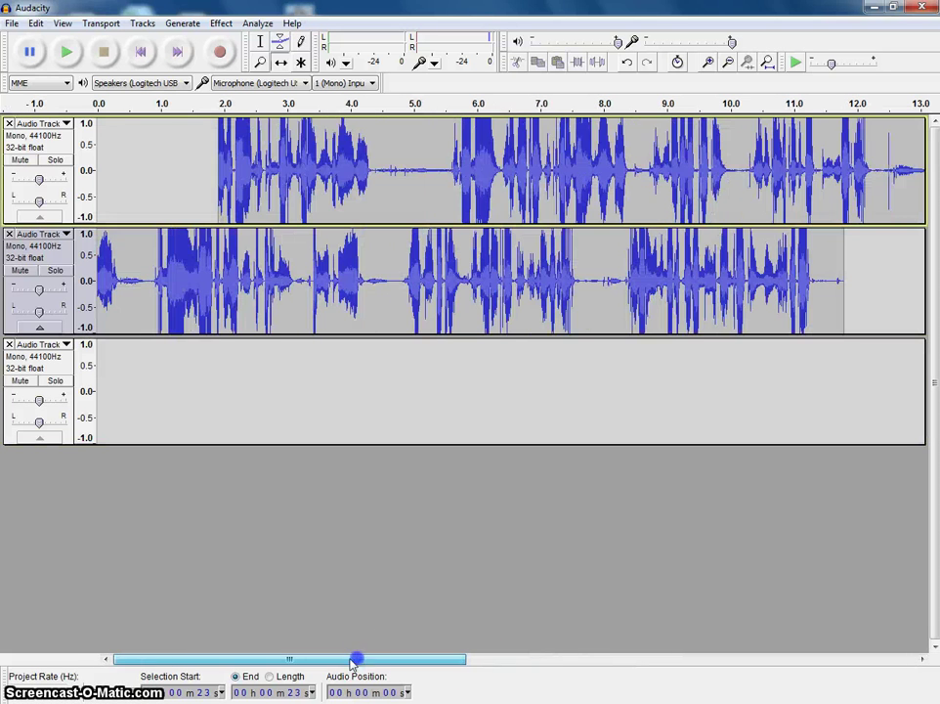
{"action": "left_click_drag", "start_coordinate": [579, 168], "coordinate": [461, 177]}
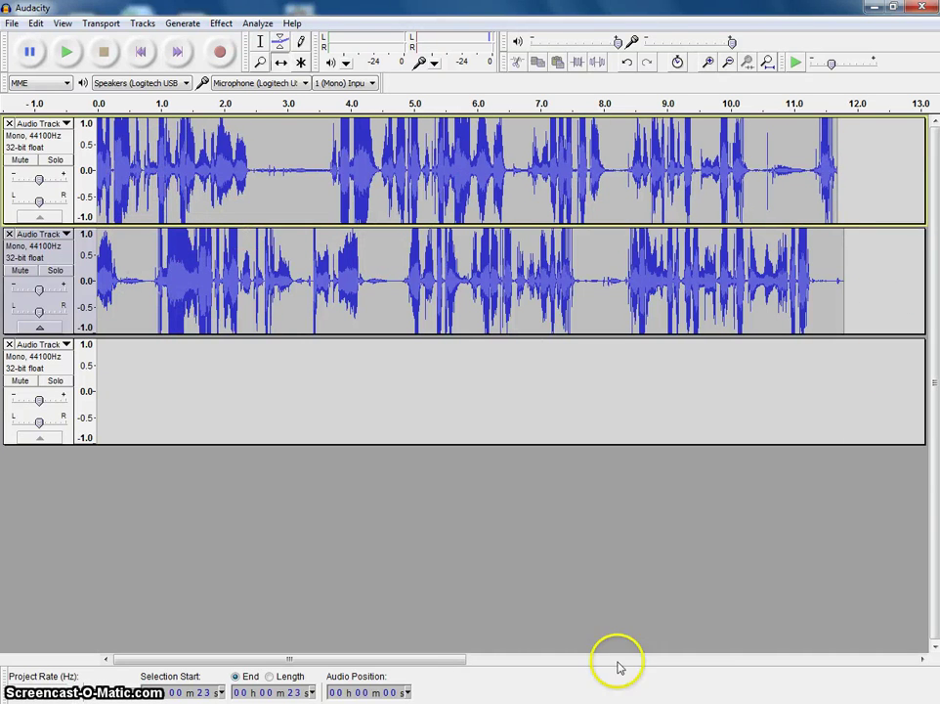
Step: Time-shift the second track's clip so it starts where the first clip ends, at about 11.7 seconds
{"action": "left_click_drag", "start_coordinate": [441, 657], "coordinate": [546, 663]}
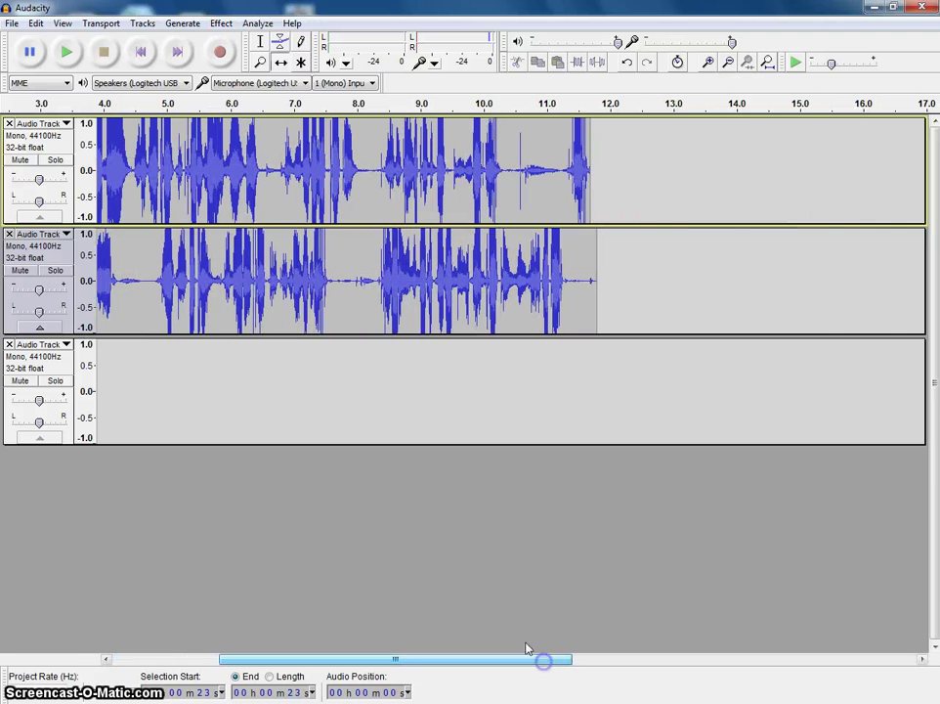
{"action": "left_click_drag", "start_coordinate": [196, 283], "coordinate": [870, 283]}
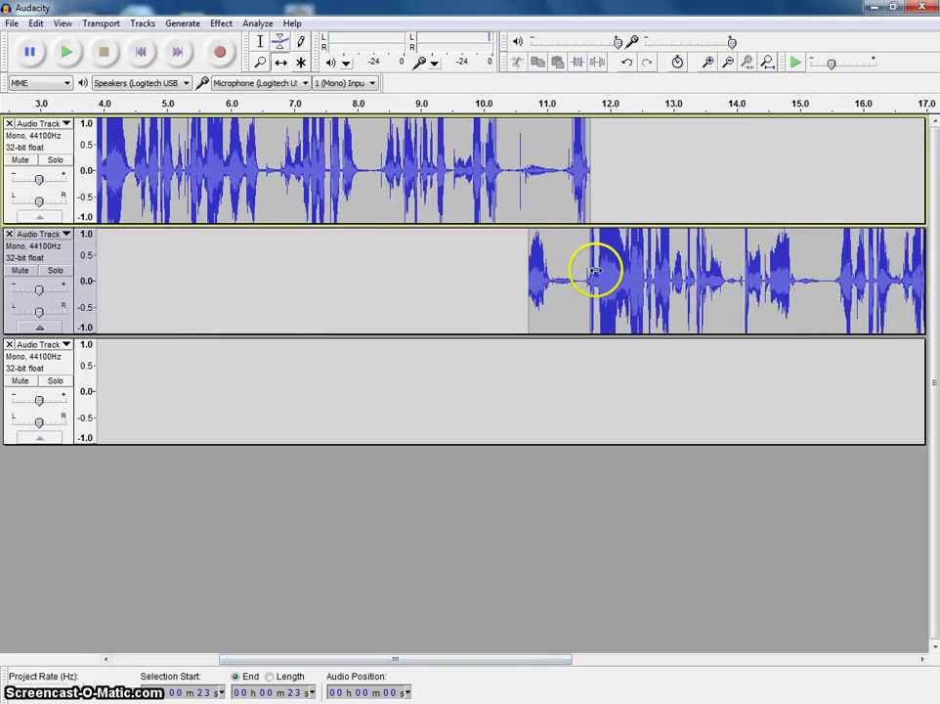
{"action": "left_click_drag", "start_coordinate": [595, 270], "coordinate": [659, 268]}
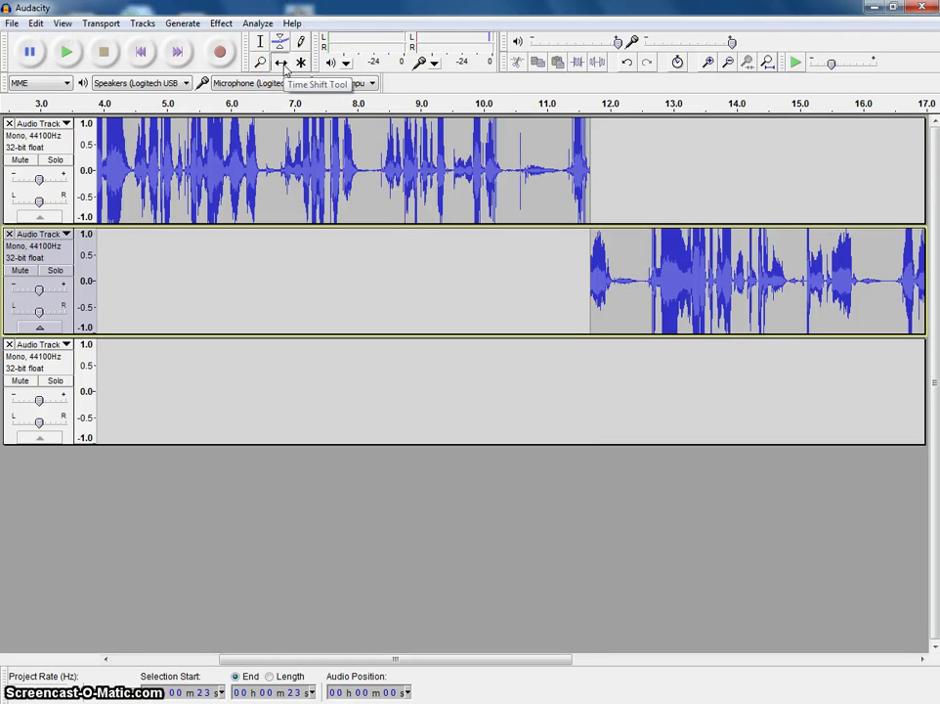
Step: Delete the short silence from about 8.1 to 8.3 seconds in the first track using the Selection tool
{"action": "left_click", "coordinate": [259, 47]}
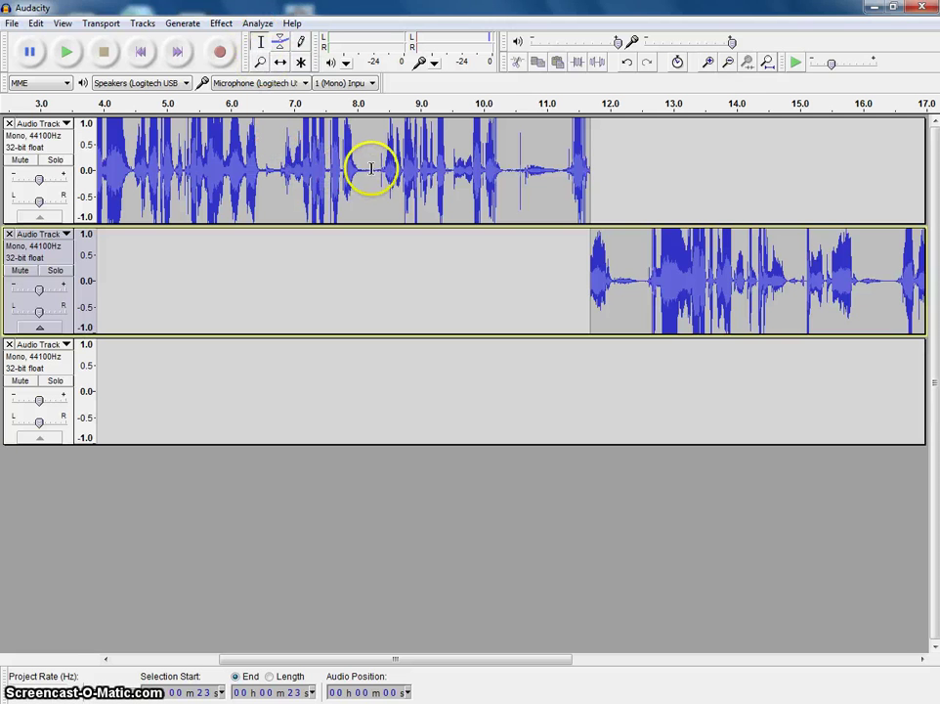
{"action": "left_click_drag", "start_coordinate": [376, 170], "coordinate": [368, 171]}
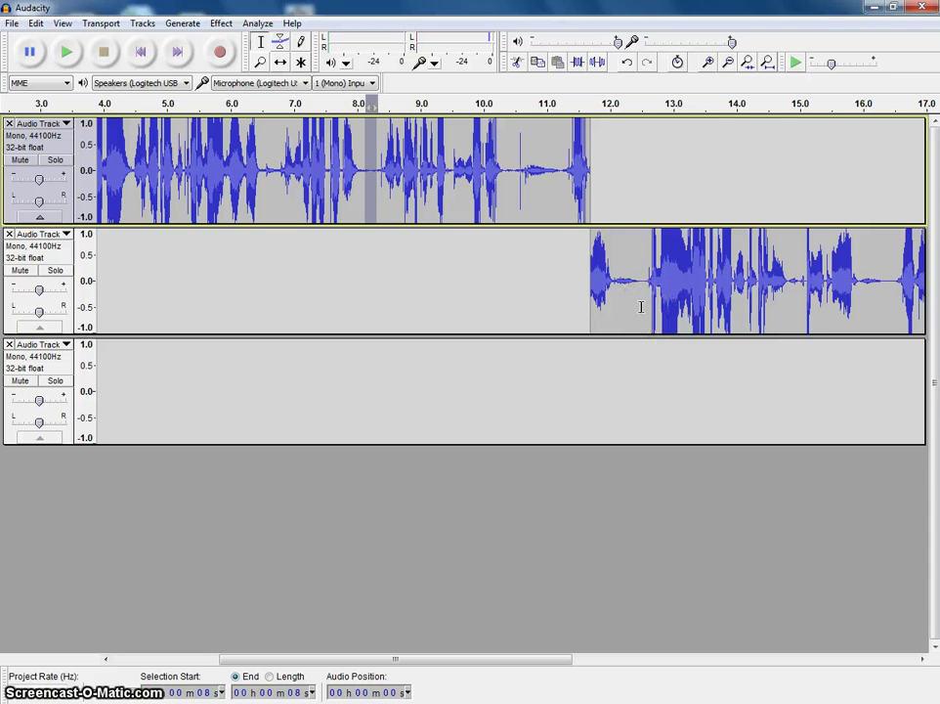
{"action": "key", "text": "Delete"}
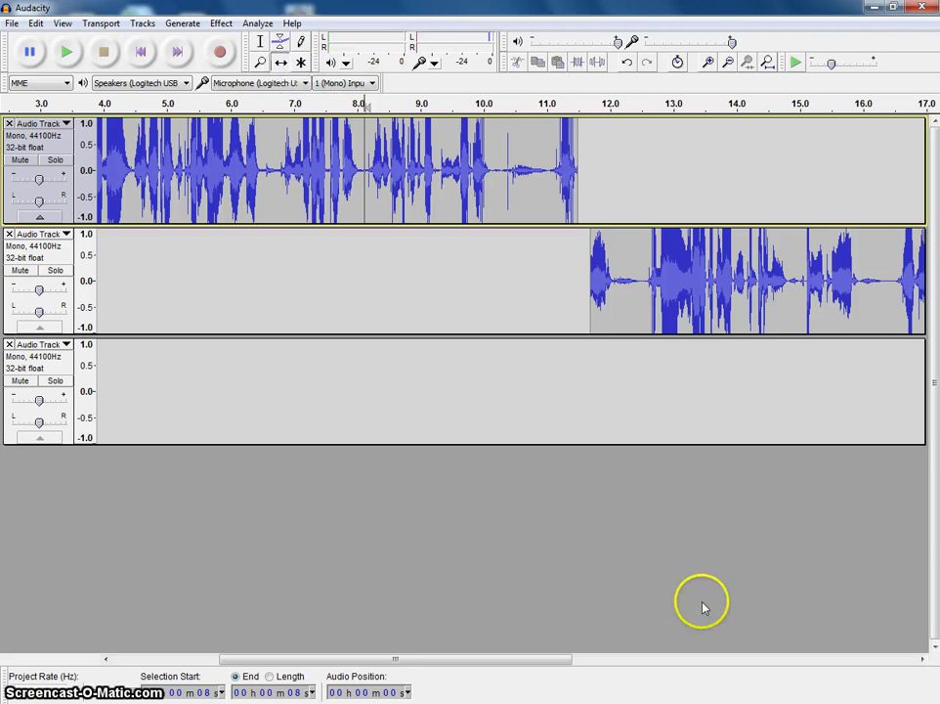
Step: Activate the Selection tool and place the cursor at the end of the third track's clip, about 26.4 seconds
{"action": "left_click_drag", "start_coordinate": [472, 655], "coordinate": [798, 662]}
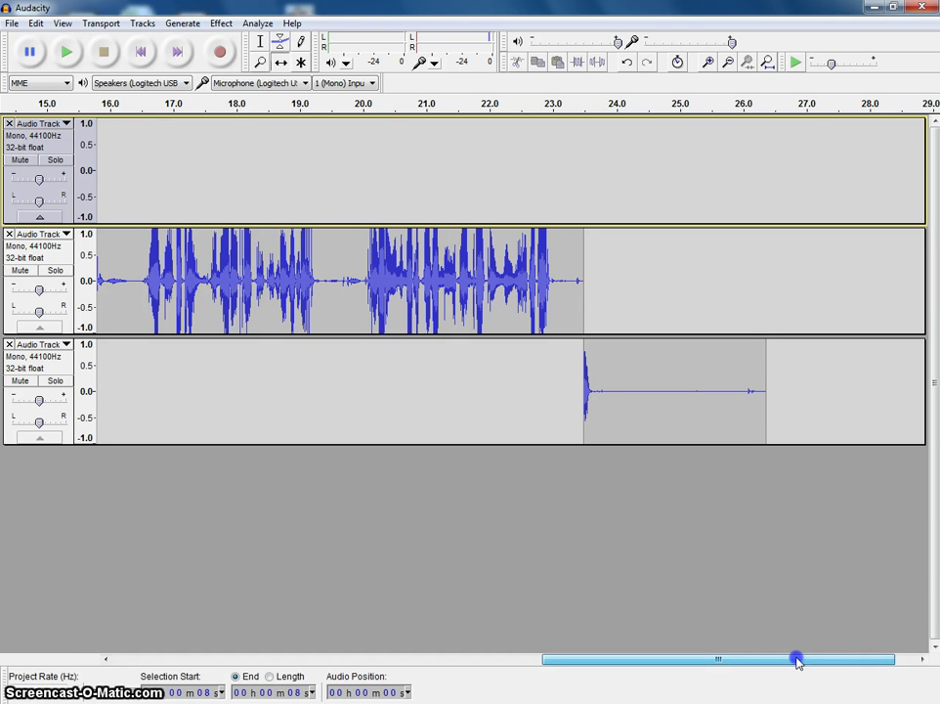
{"action": "left_click", "coordinate": [765, 422]}
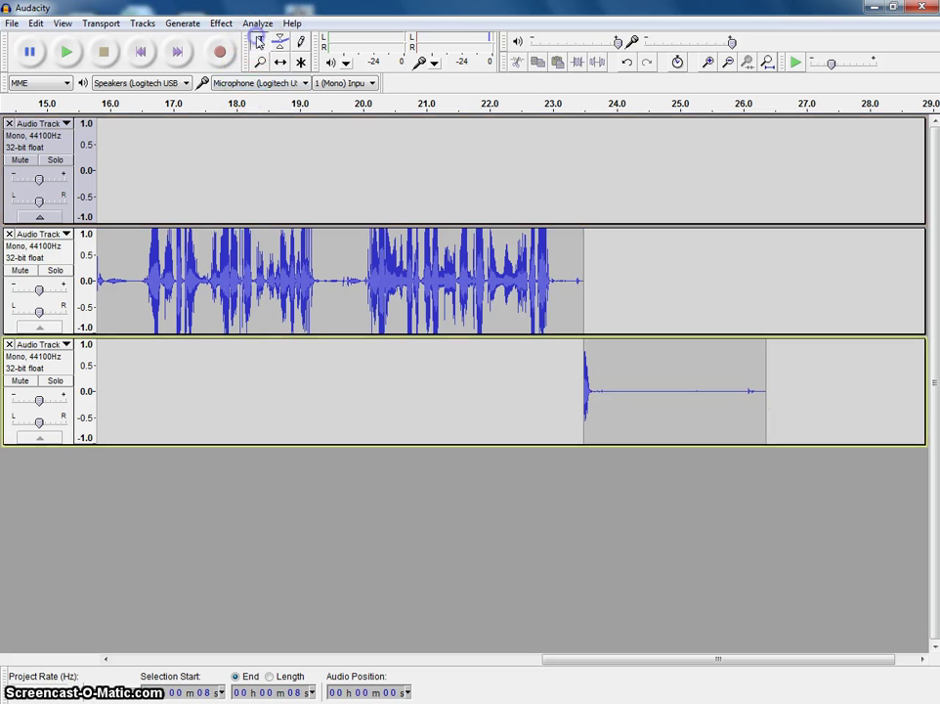
{"action": "left_click", "coordinate": [260, 43]}
{"action": "left_click", "coordinate": [768, 415]}
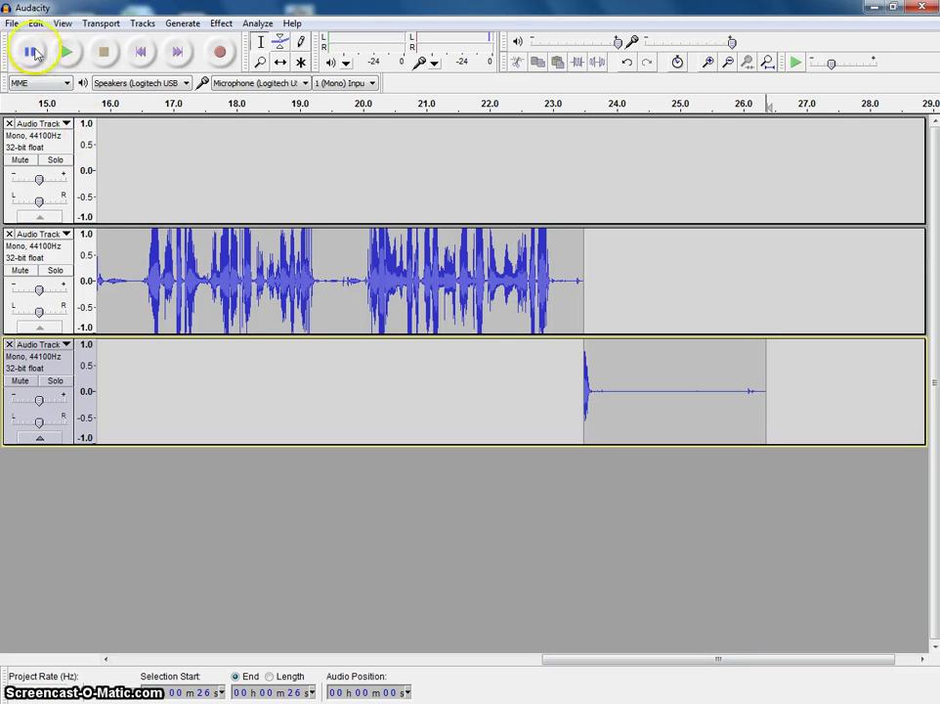
Step: Start an audio import and browse to the "movie maker songs" folder inside the 8th grade computers folder on the computerdata (H:) drive
{"action": "left_click", "coordinate": [12, 22]}
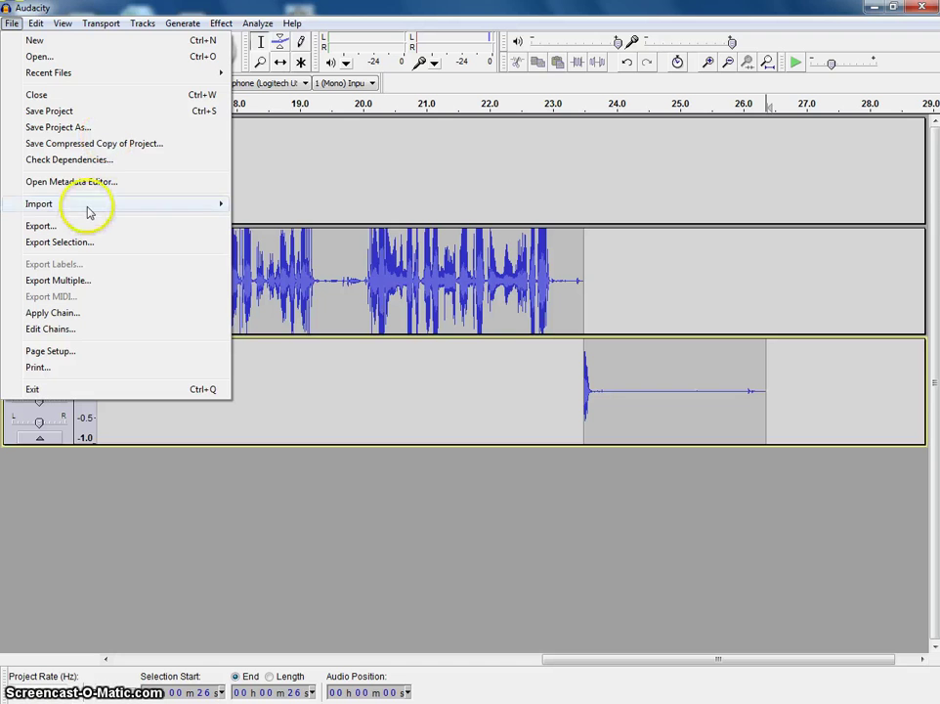
{"action": "mouse_move", "coordinate": [86, 207]}
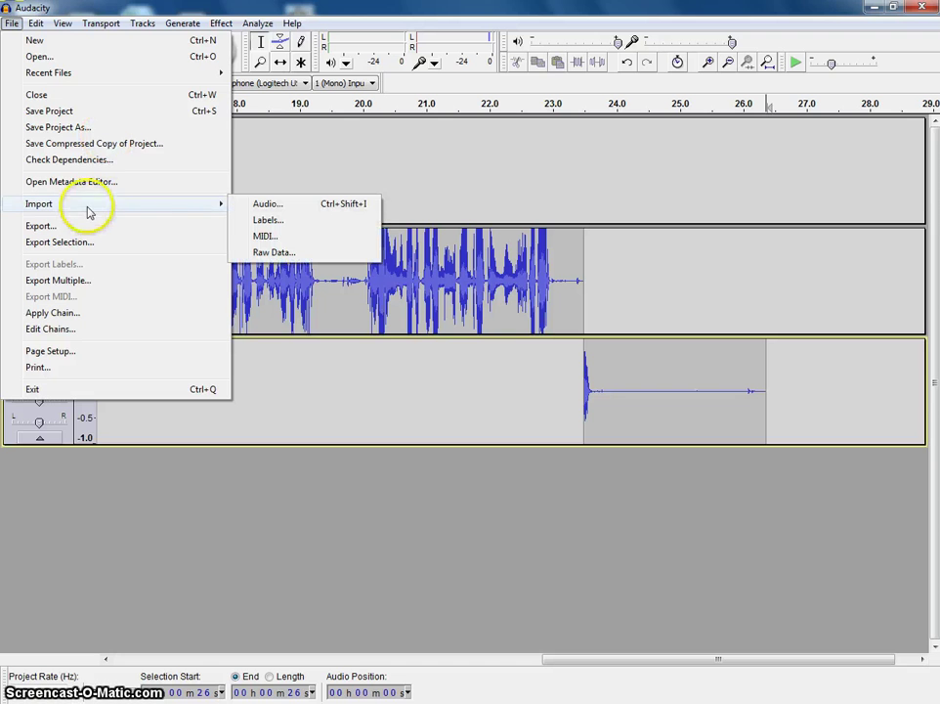
{"action": "left_click", "coordinate": [281, 209]}
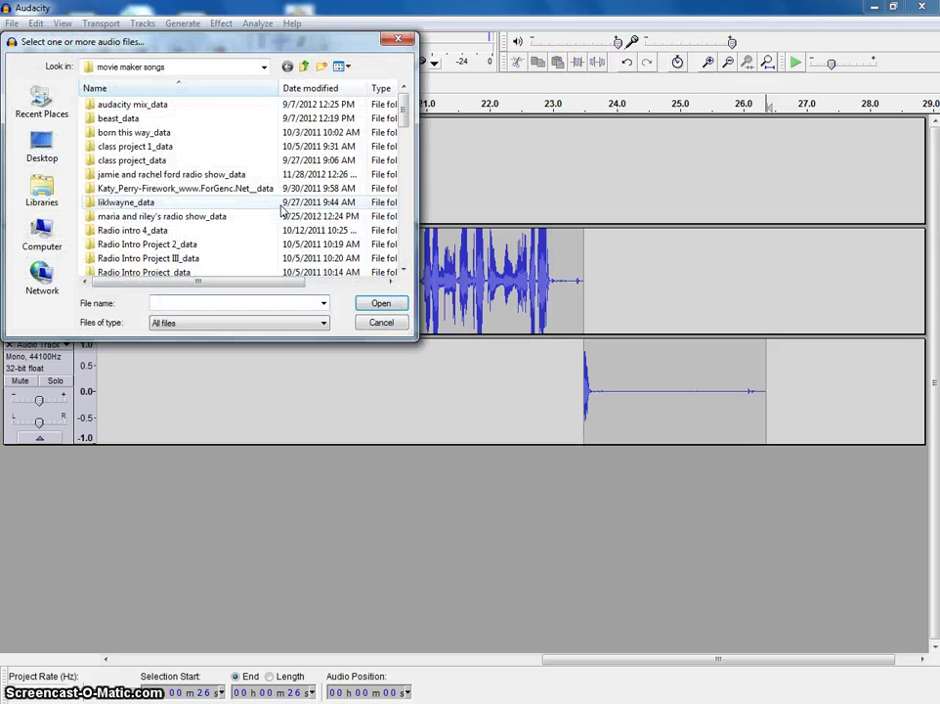
{"action": "left_click", "coordinate": [42, 233]}
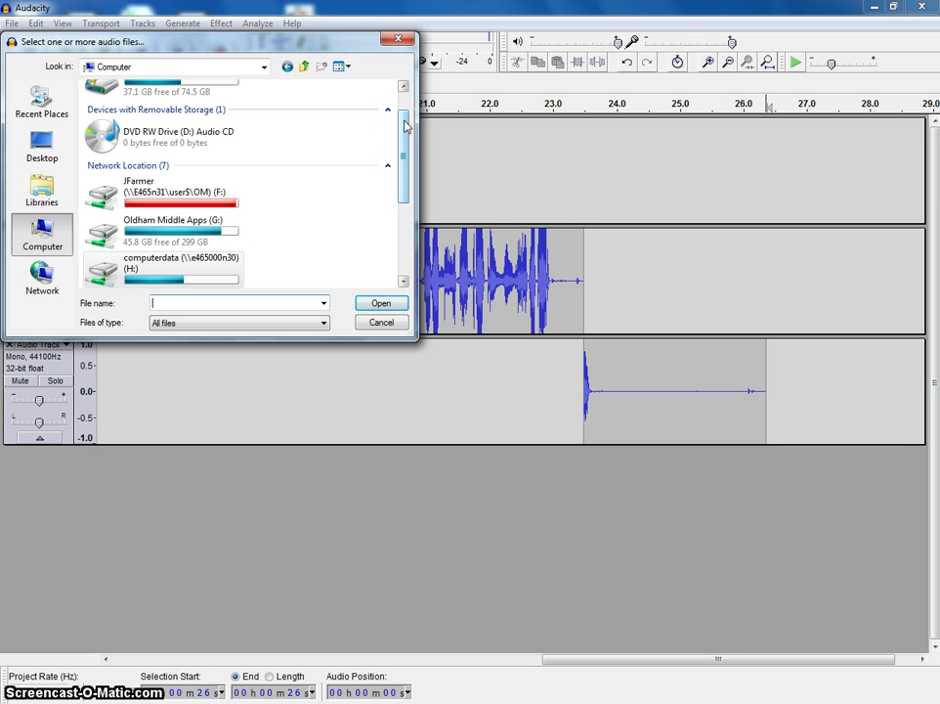
{"action": "left_click_drag", "start_coordinate": [404, 125], "coordinate": [404, 147]}
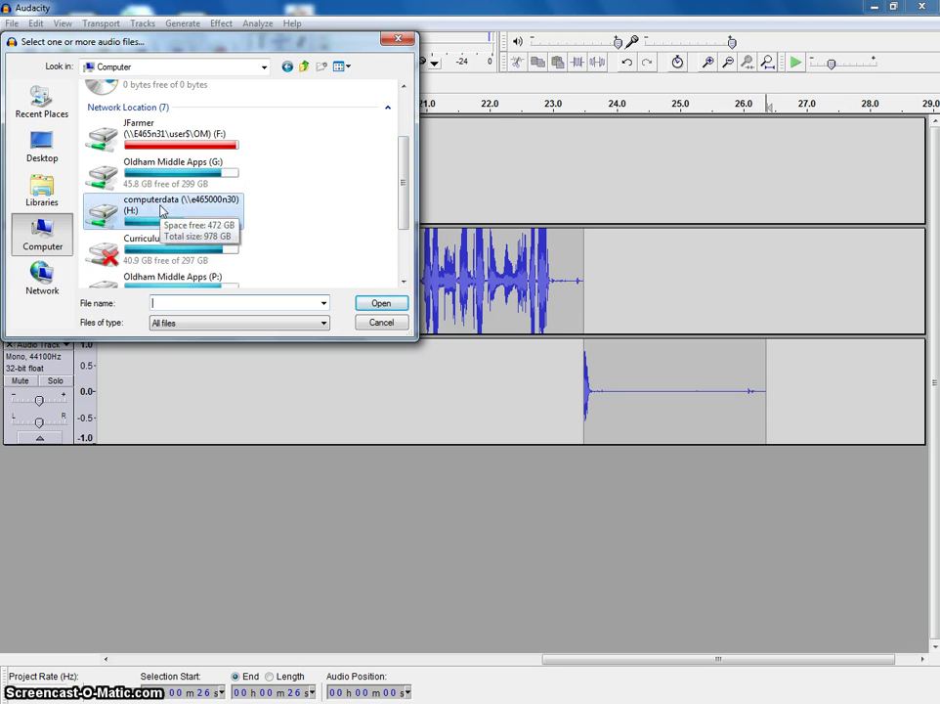
{"action": "double_click", "coordinate": [162, 210]}
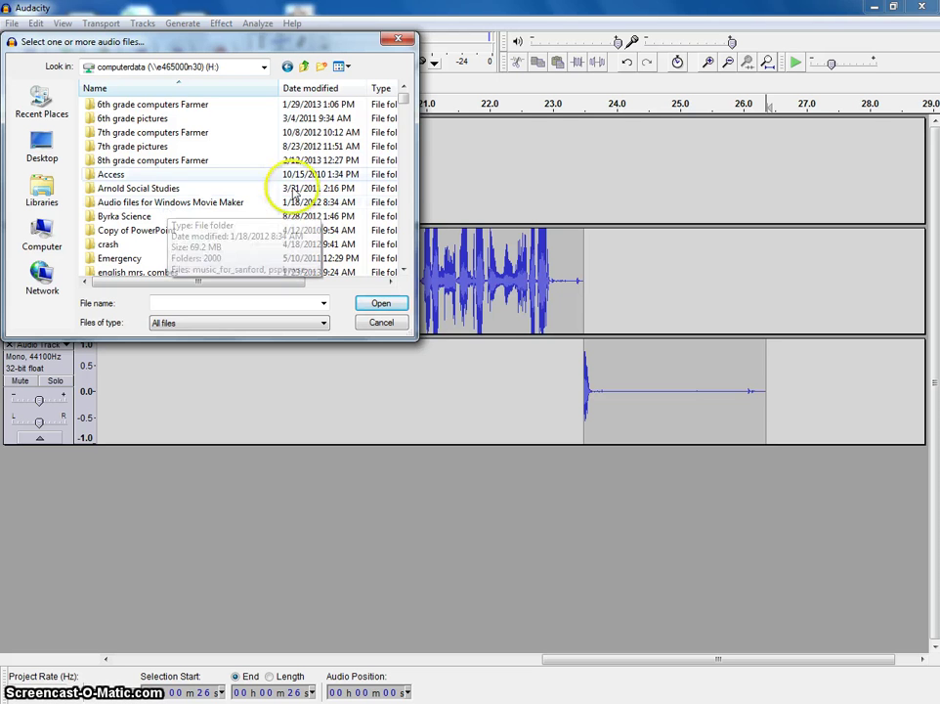
{"action": "double_click", "coordinate": [168, 164]}
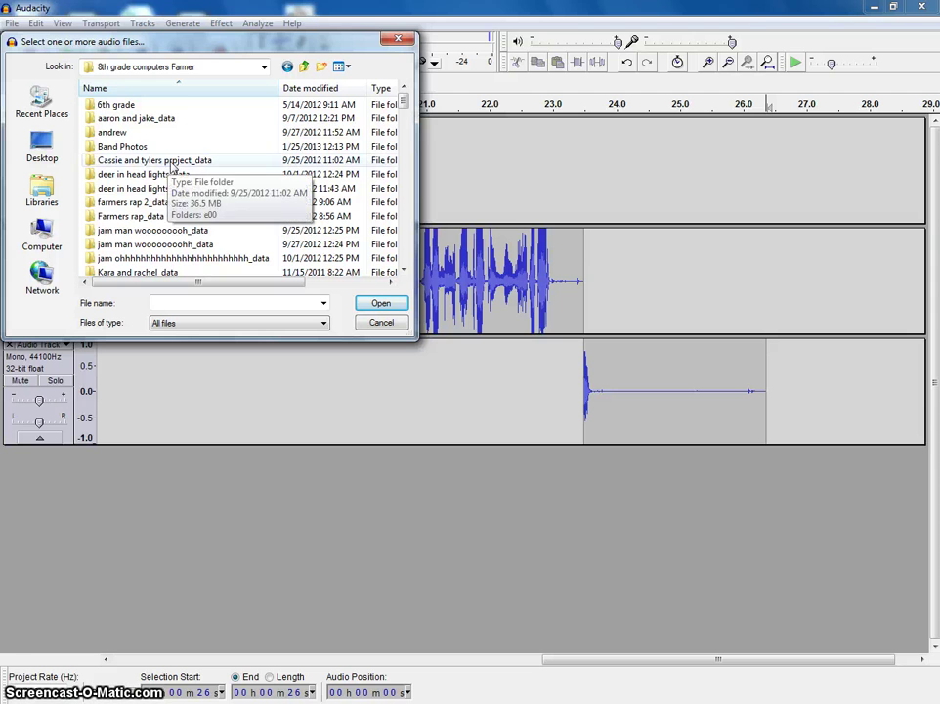
{"action": "left_click_drag", "start_coordinate": [404, 99], "coordinate": [408, 117]}
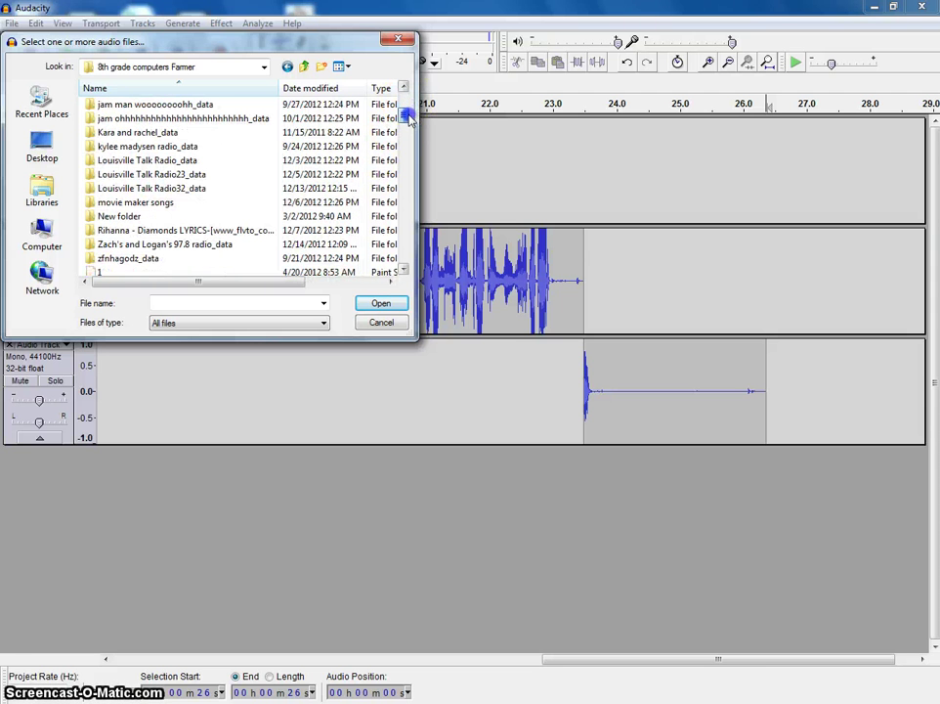
{"action": "double_click", "coordinate": [152, 202]}
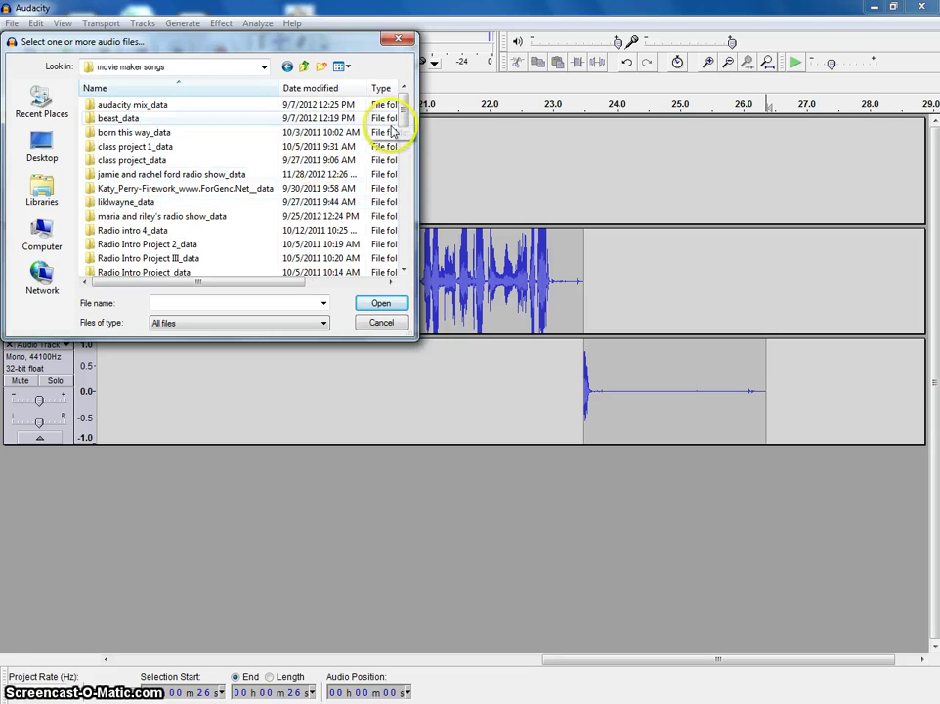
Step: Import the MP3 song "born this way" from the movie maker songs folder
{"action": "left_click_drag", "start_coordinate": [402, 109], "coordinate": [409, 168]}
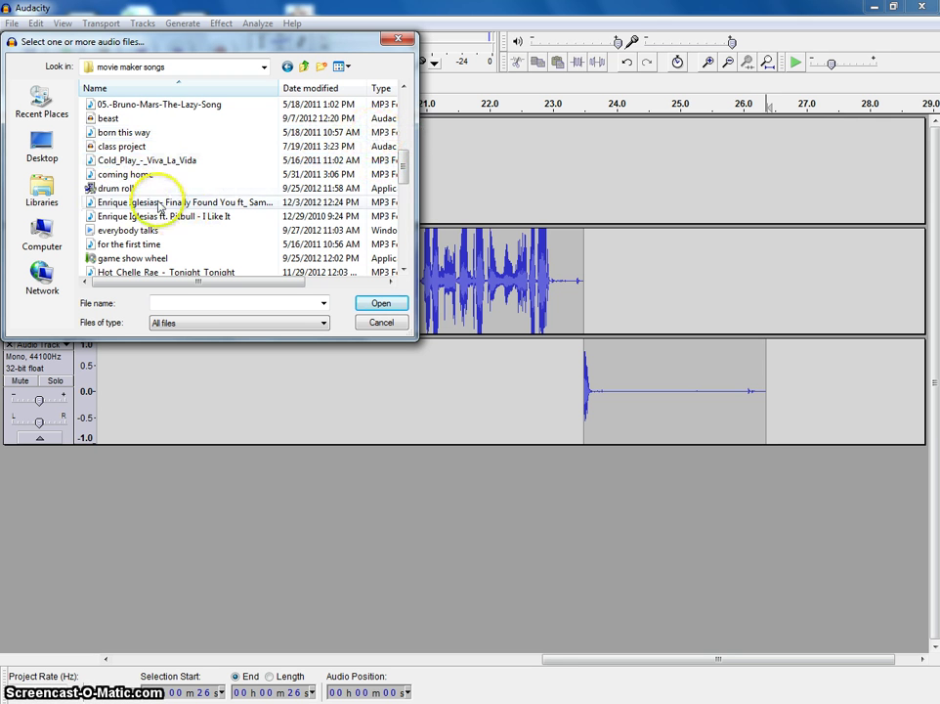
{"action": "left_click", "coordinate": [117, 134]}
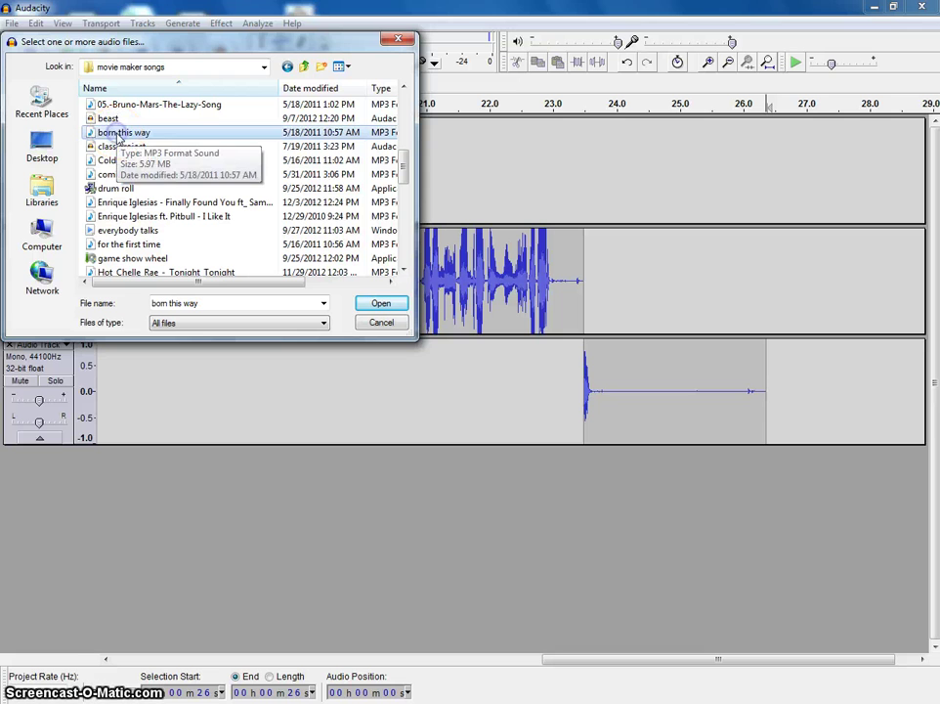
{"action": "left_click", "coordinate": [381, 305]}
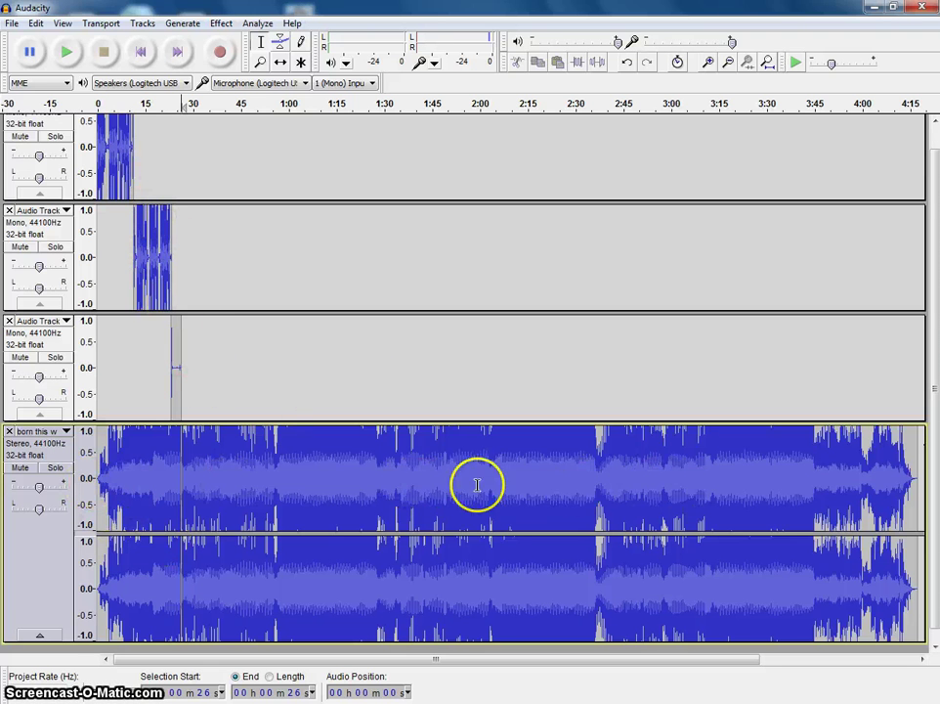
Step: Time-shift the imported song's clip to start at about 47 seconds and place the selection cursor at its start
{"action": "left_click", "coordinate": [280, 63]}
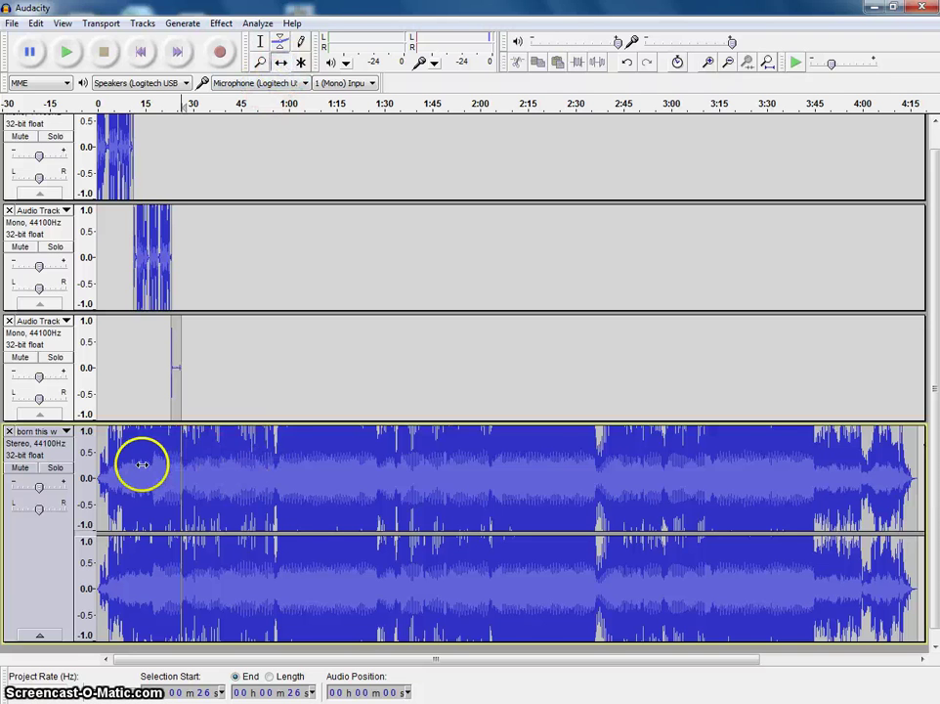
{"action": "left_click_drag", "start_coordinate": [139, 459], "coordinate": [289, 468]}
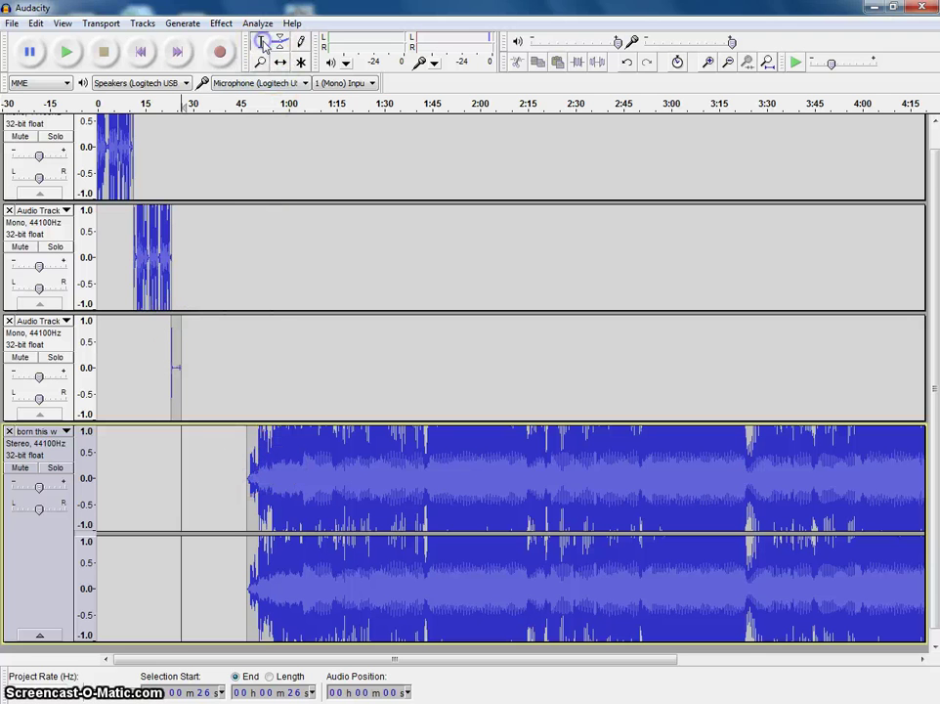
{"action": "left_click", "coordinate": [247, 466]}
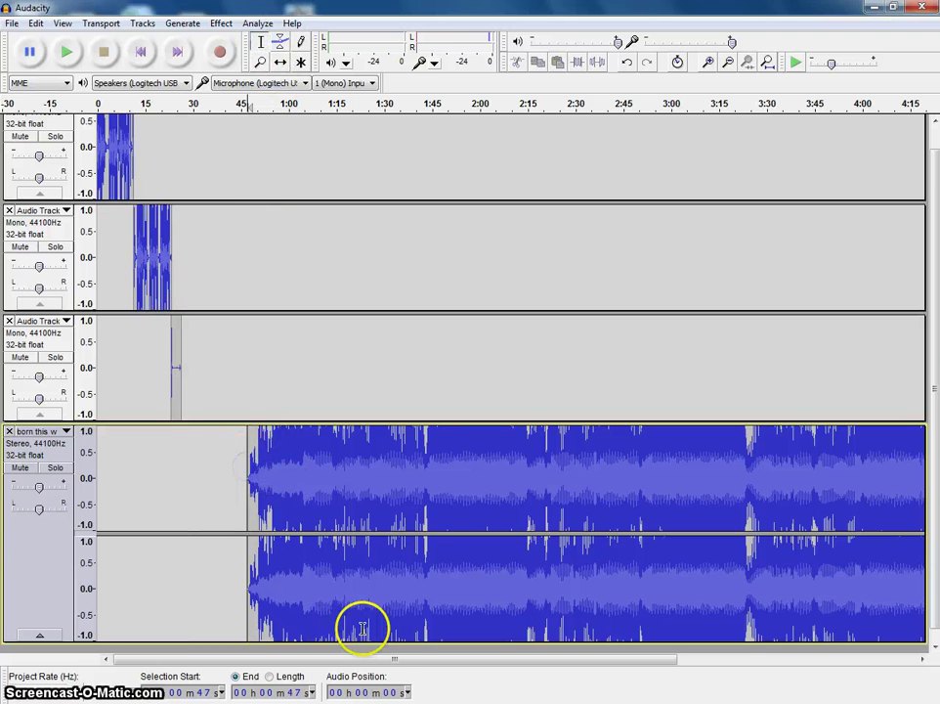
Step: Delete the part of the imported song from about 55 seconds to its end, keeping only the opening section
{"action": "left_click_drag", "start_coordinate": [402, 659], "coordinate": [445, 658]}
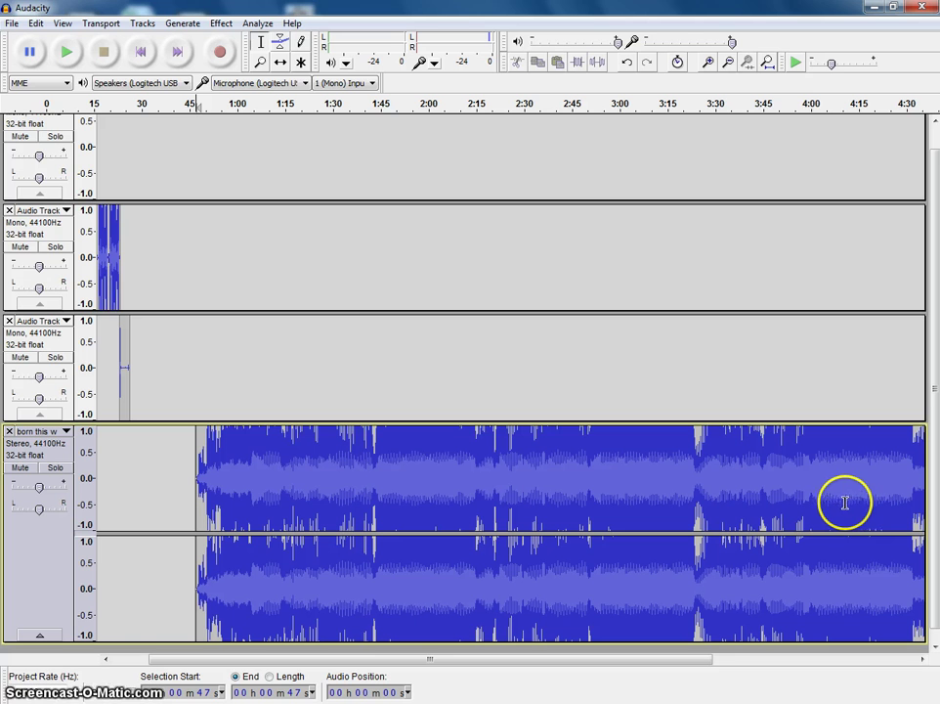
{"action": "left_click", "coordinate": [63, 24]}
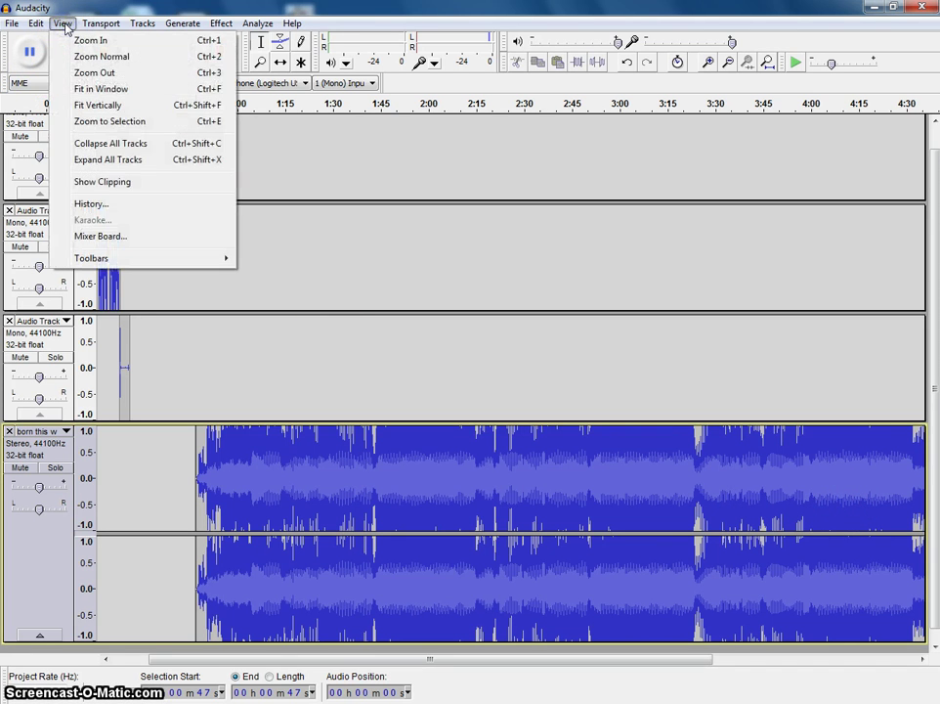
{"action": "left_click", "coordinate": [73, 41]}
{"action": "left_click", "coordinate": [62, 24]}
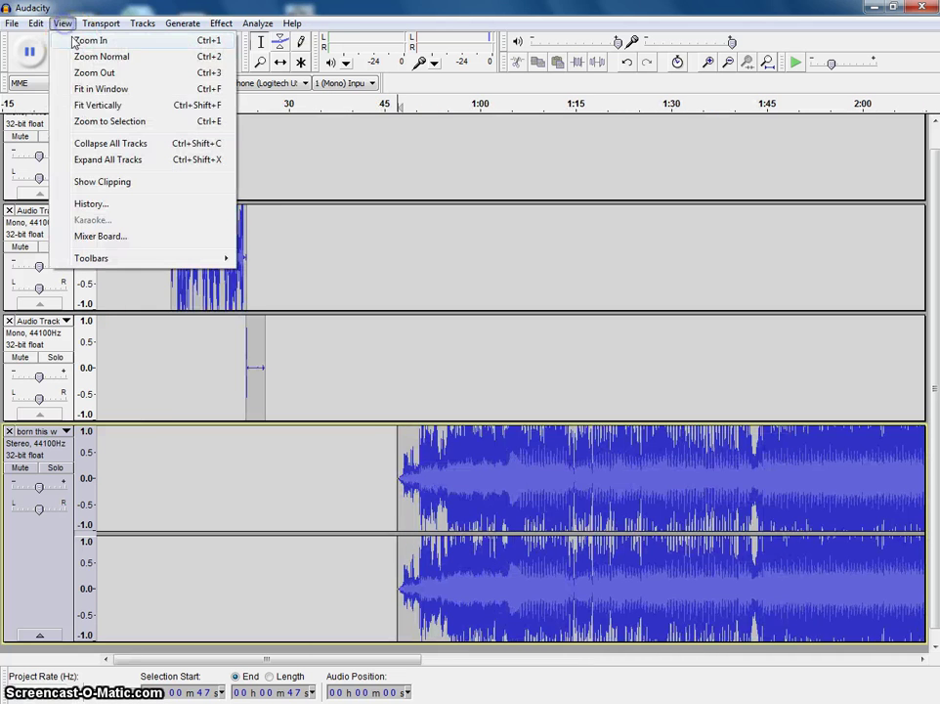
{"action": "left_click", "coordinate": [76, 41]}
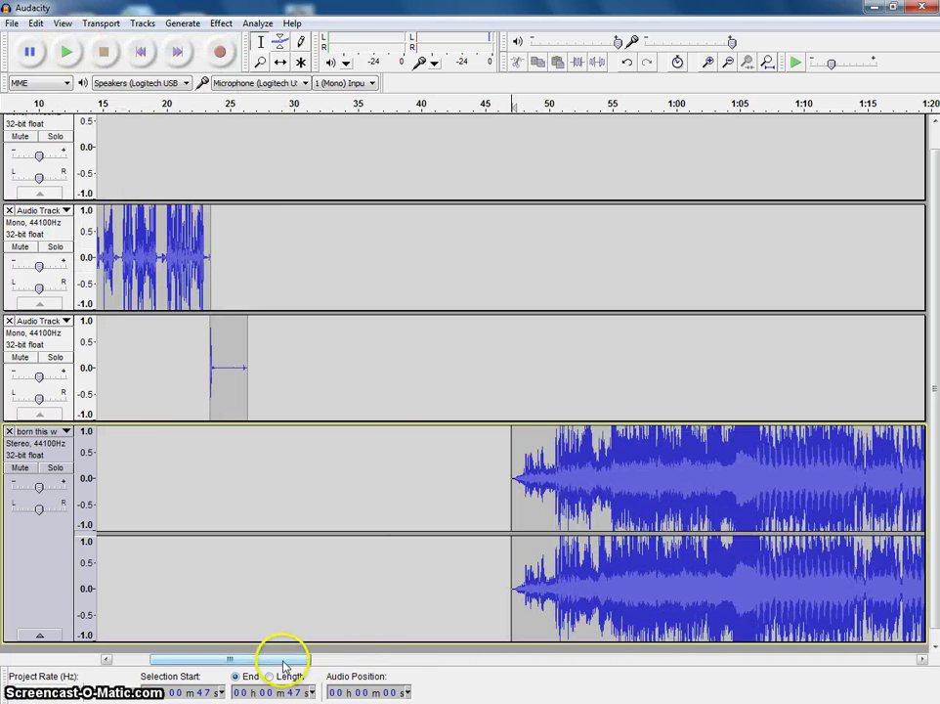
{"action": "left_click_drag", "start_coordinate": [283, 661], "coordinate": [348, 664]}
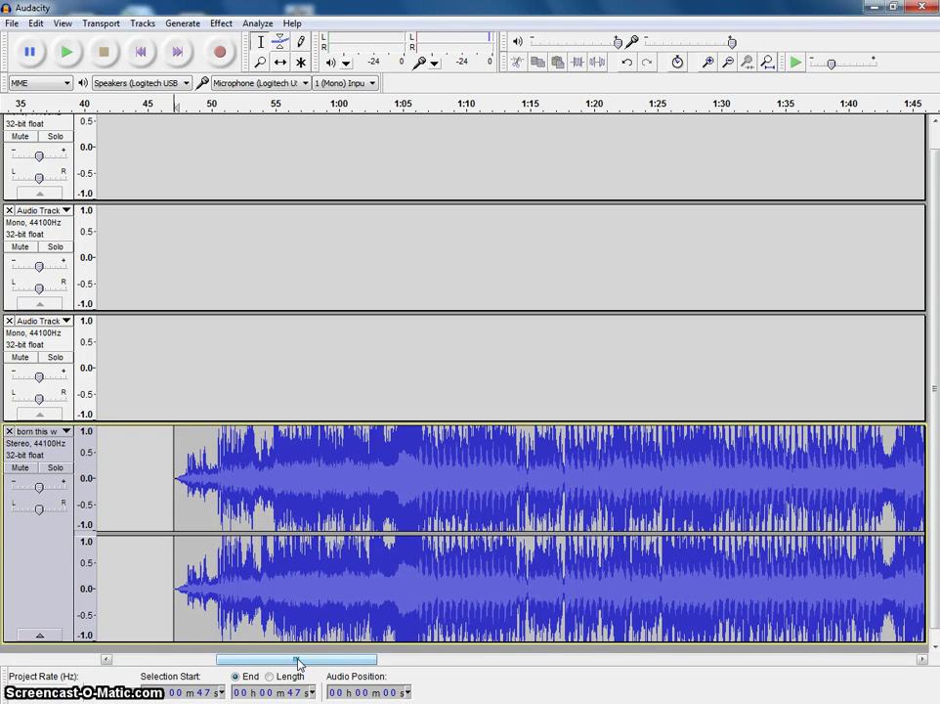
{"action": "left_click_drag", "start_coordinate": [286, 663], "coordinate": [834, 655]}
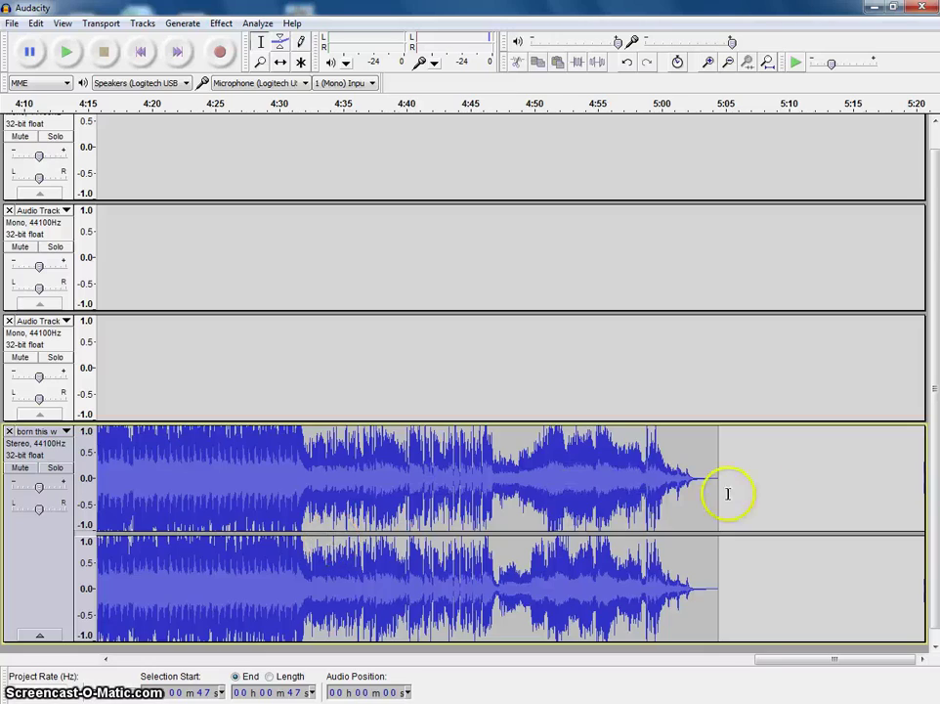
{"action": "left_click_drag", "start_coordinate": [785, 664], "coordinate": [233, 670]}
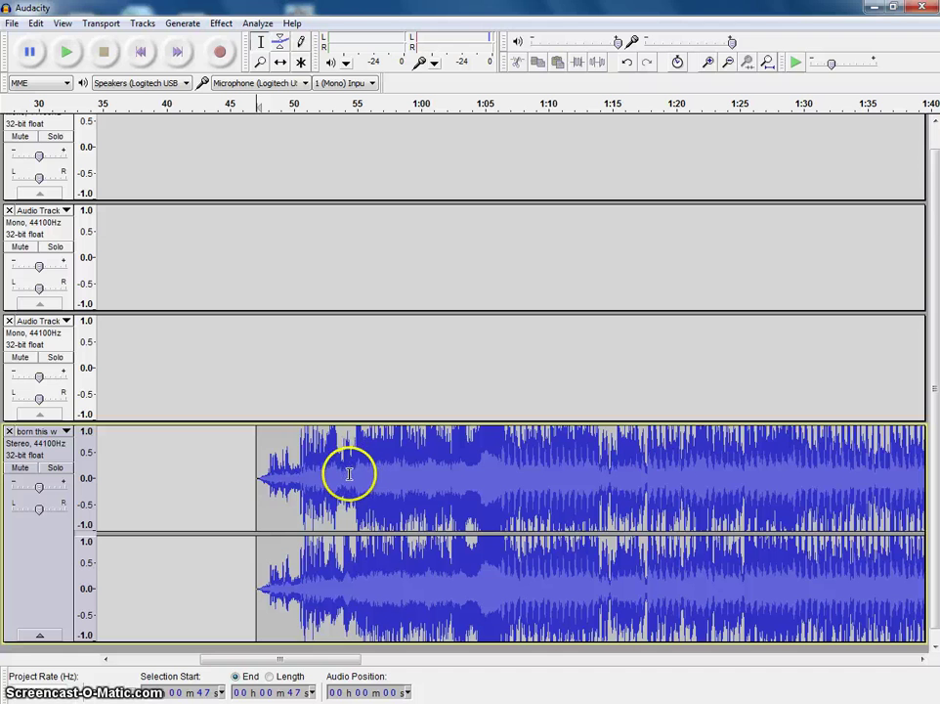
{"action": "left_click_drag", "start_coordinate": [349, 474], "coordinate": [257, 476]}
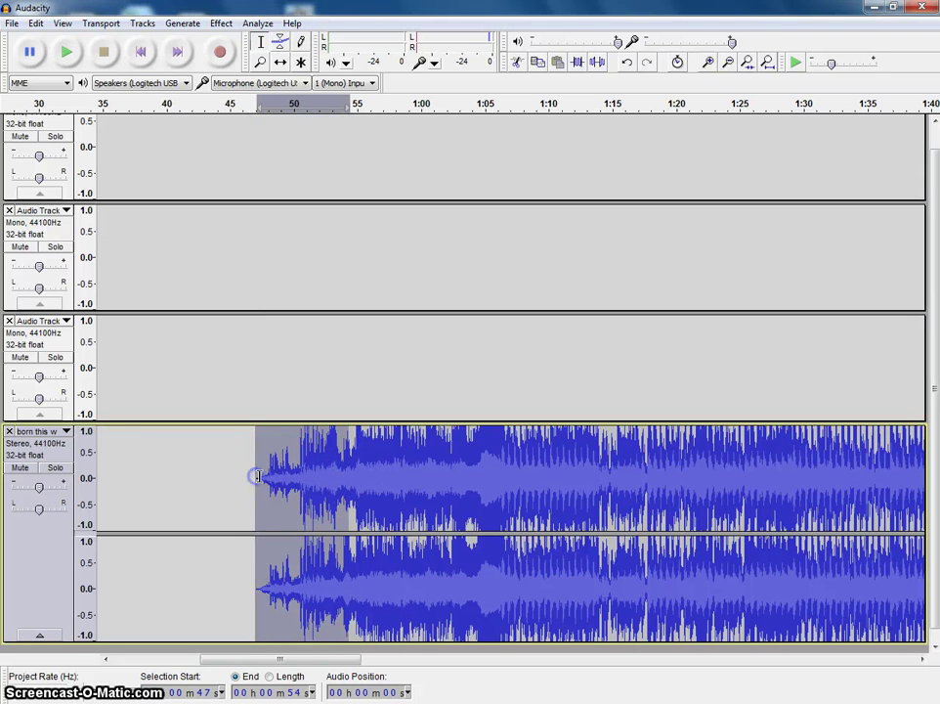
{"action": "left_click", "coordinate": [357, 478]}
{"action": "left_click_drag", "start_coordinate": [351, 478], "coordinate": [735, 483]}
{"action": "key", "text": "Delete"}
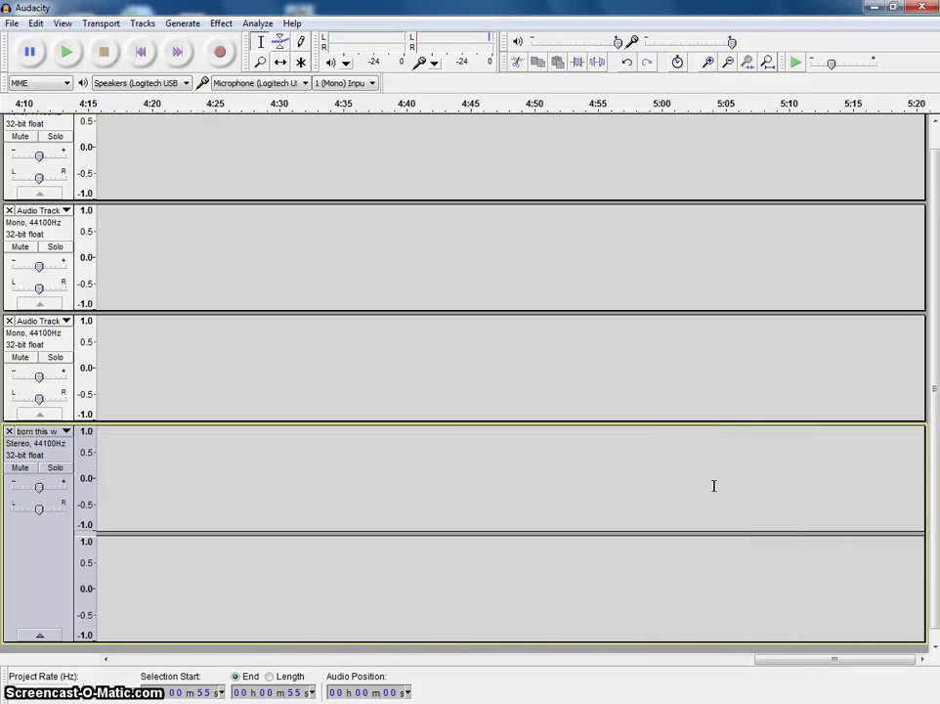
Step: Apply a Fade In to the opening of the trimmed song clip, from about 47 to 50 seconds
{"action": "left_click_drag", "start_coordinate": [837, 660], "coordinate": [252, 660]}
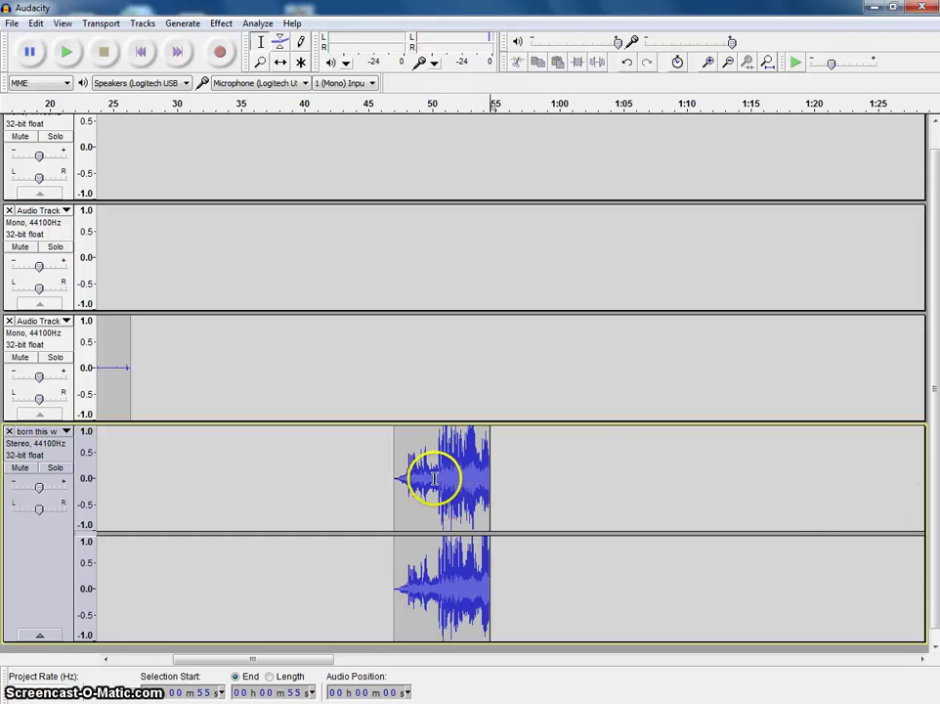
{"action": "left_click_drag", "start_coordinate": [432, 474], "coordinate": [391, 474]}
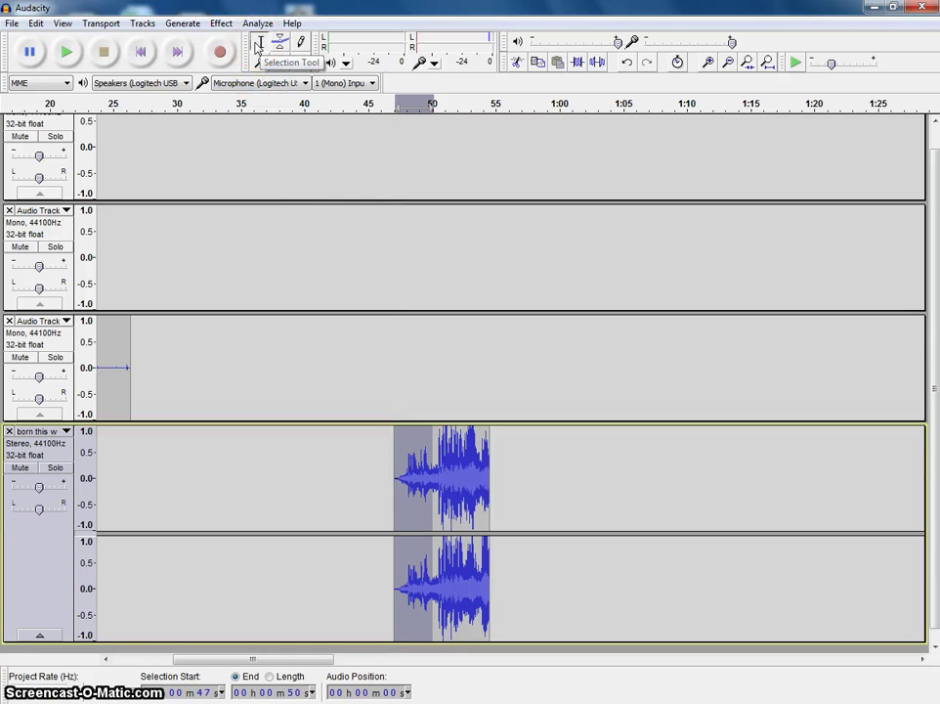
{"action": "left_click", "coordinate": [222, 24]}
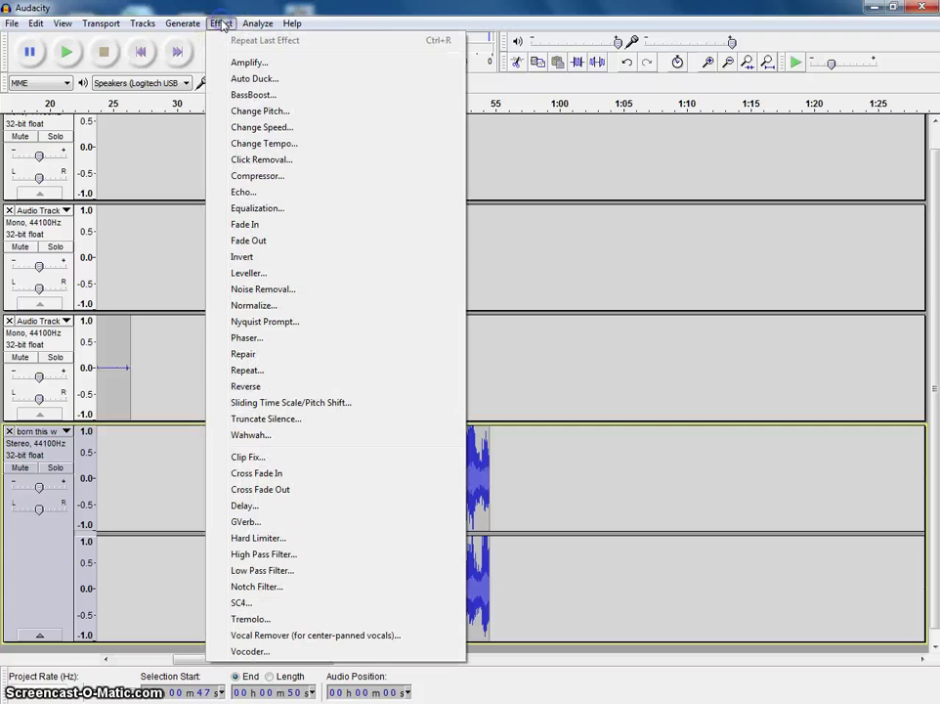
{"action": "left_click", "coordinate": [244, 226]}
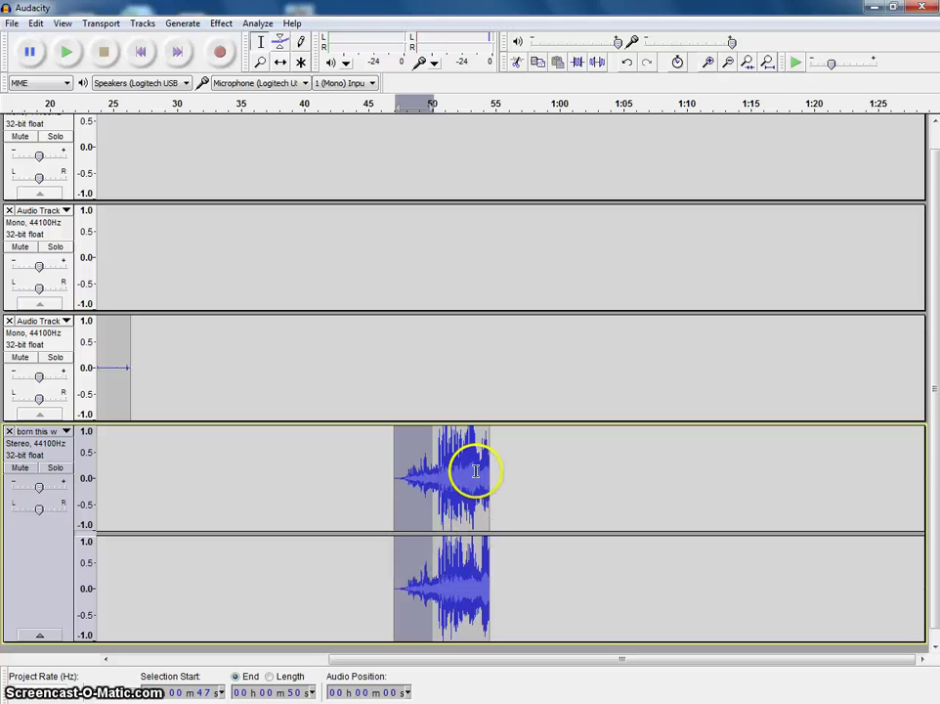
Step: Apply a Fade Out to the end of the song clip, from about 53 to 55 seconds
{"action": "left_click_drag", "start_coordinate": [475, 471], "coordinate": [487, 472]}
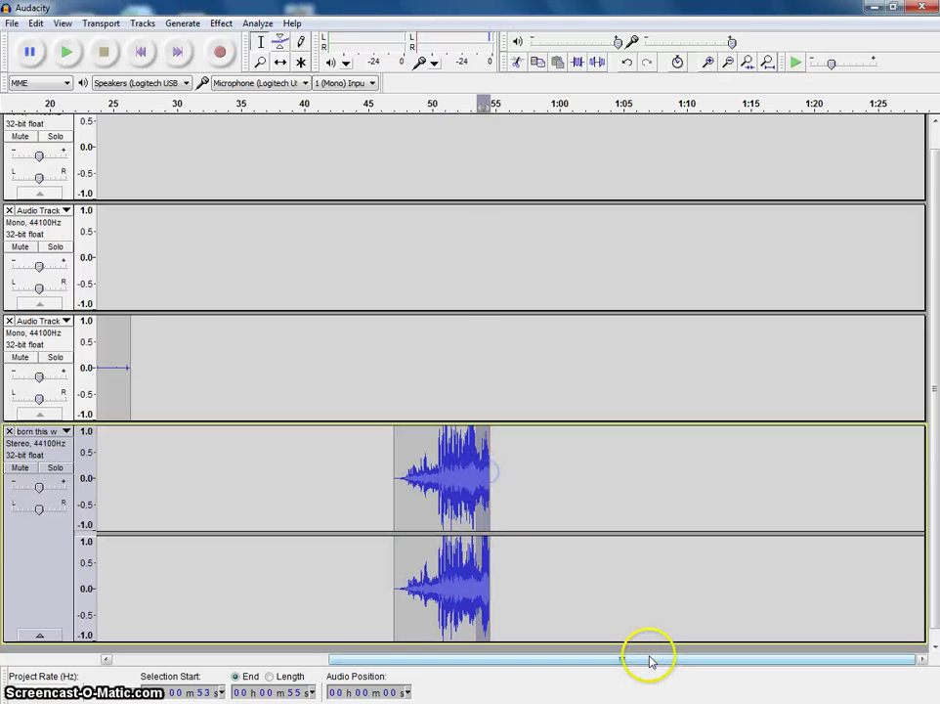
{"action": "left_click", "coordinate": [221, 23]}
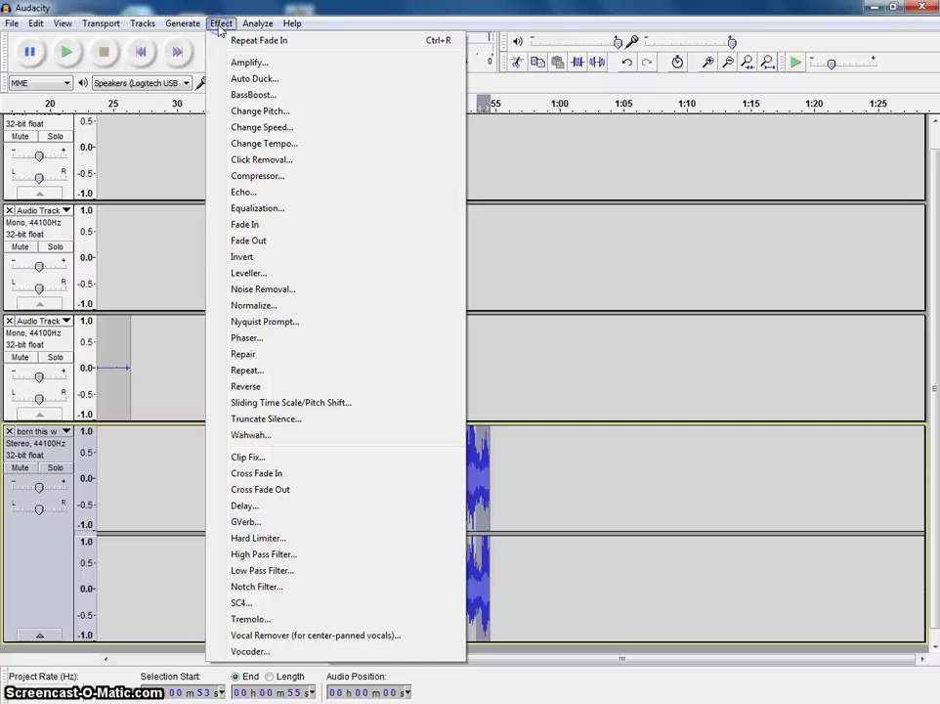
{"action": "left_click", "coordinate": [259, 242]}
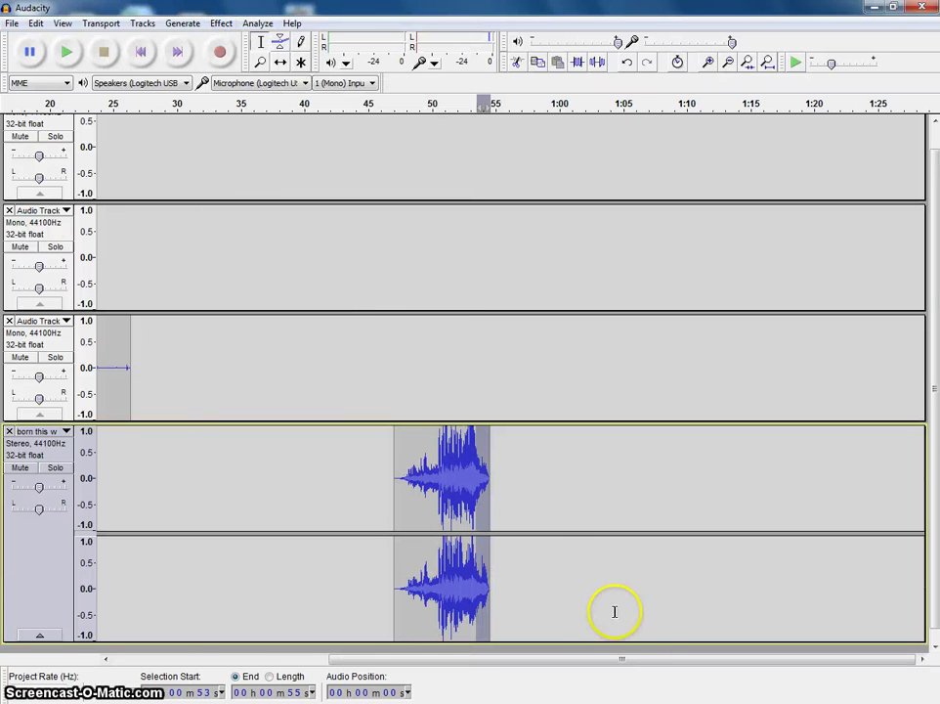
Step: Time-shift the faded song clip so it starts where the third track's clip ends, at about 26.4 seconds
{"action": "left_click_drag", "start_coordinate": [615, 663], "coordinate": [576, 659]}
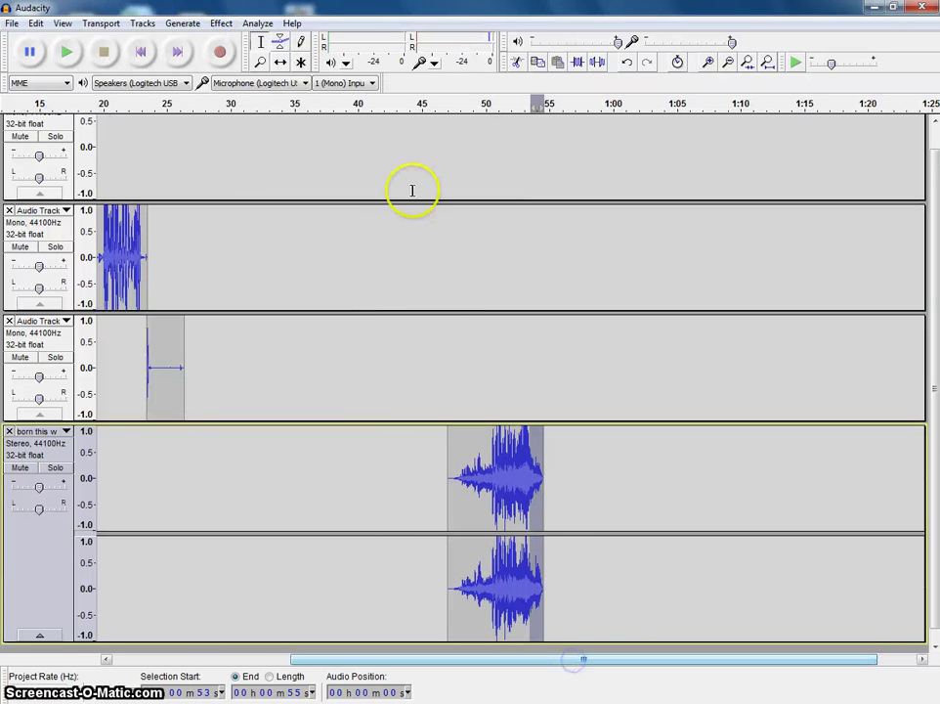
{"action": "left_click", "coordinate": [282, 64]}
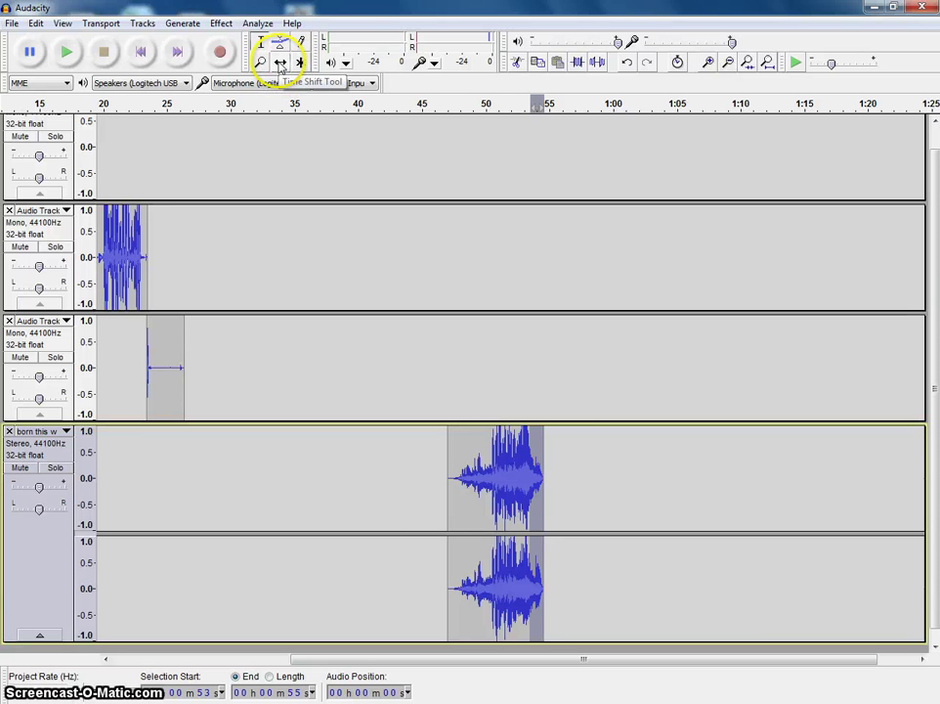
{"action": "left_click_drag", "start_coordinate": [498, 483], "coordinate": [232, 485]}
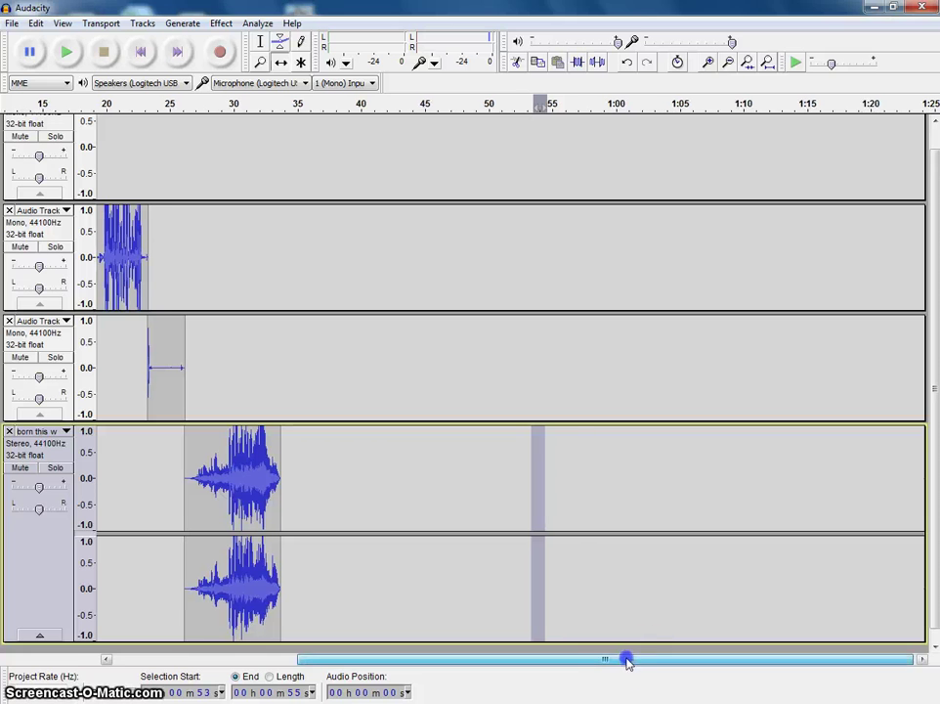
{"action": "left_click_drag", "start_coordinate": [626, 658], "coordinate": [591, 658]}
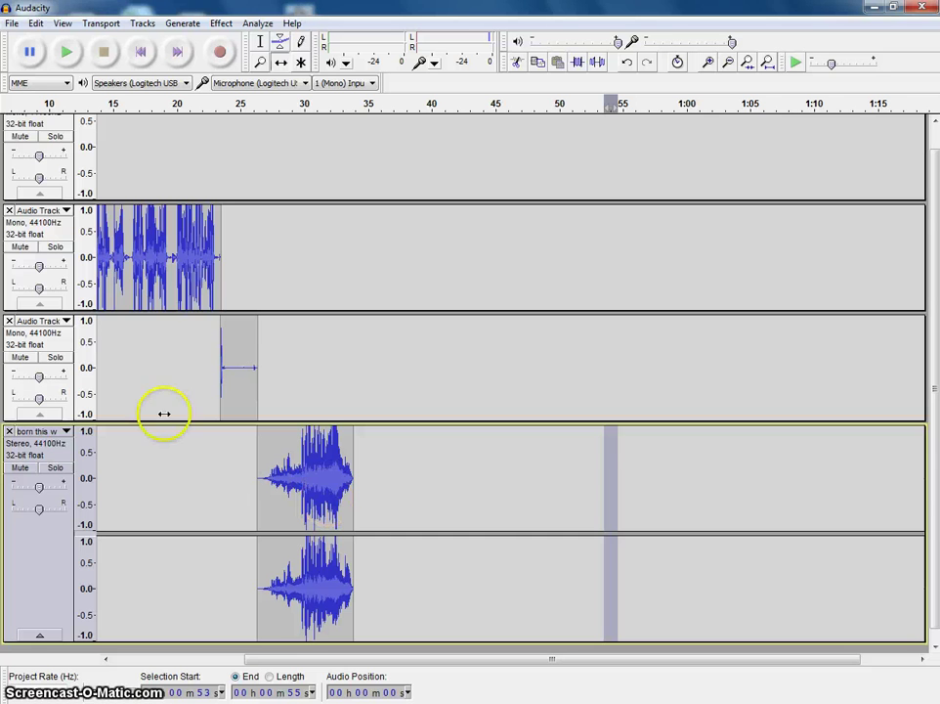
Step: Remove the third voice track and time-shift the song clip to start at about 21.5 seconds, overlapping the second voice clip's end
{"action": "left_click", "coordinate": [9, 320]}
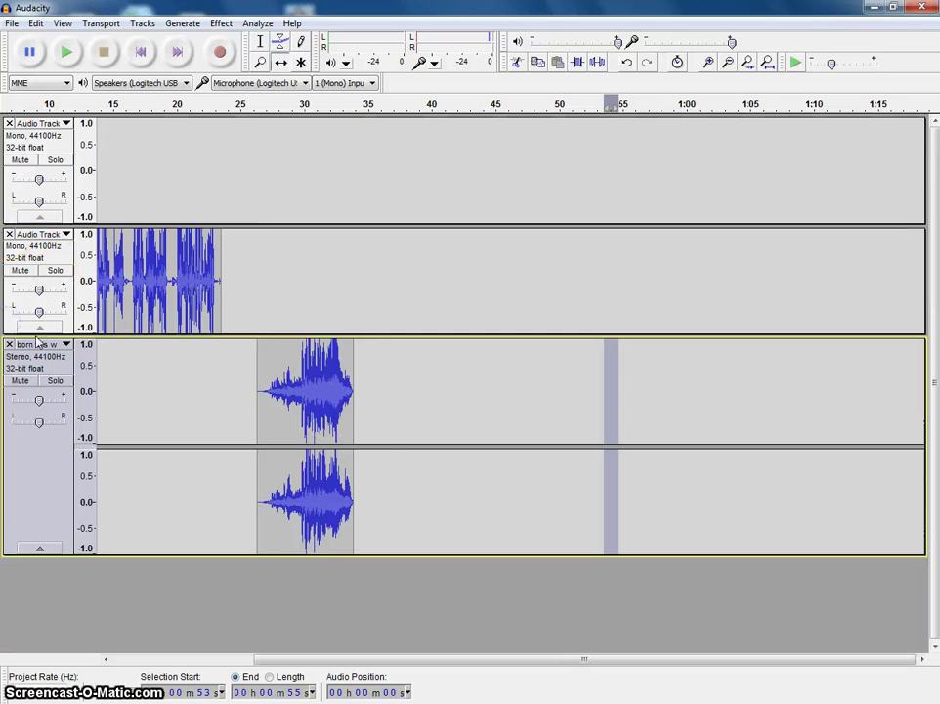
{"action": "left_click_drag", "start_coordinate": [326, 419], "coordinate": [289, 420]}
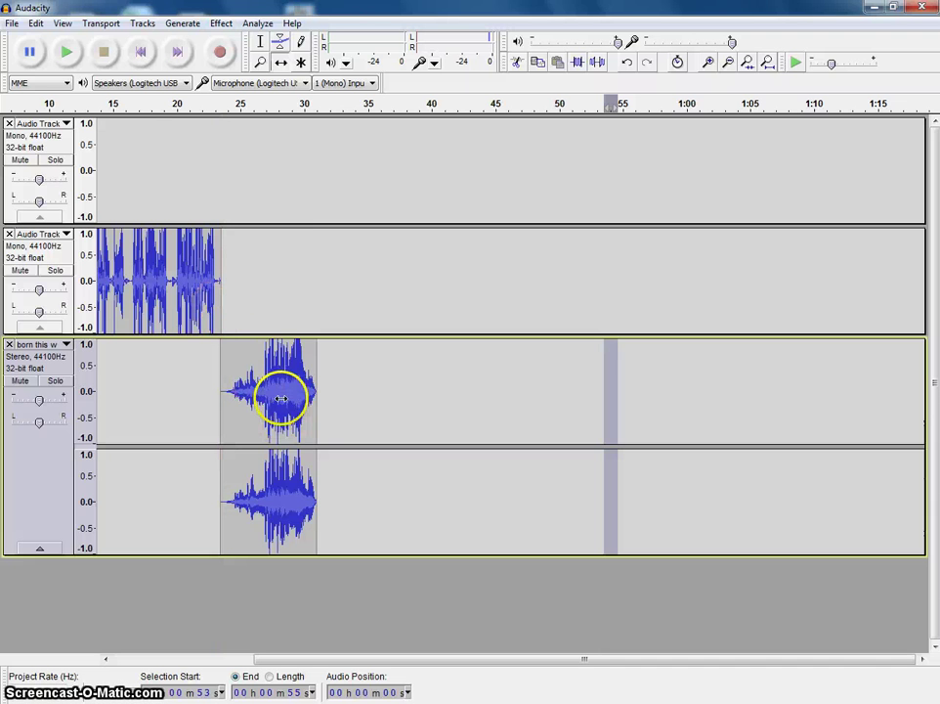
{"action": "left_click_drag", "start_coordinate": [279, 398], "coordinate": [257, 394]}
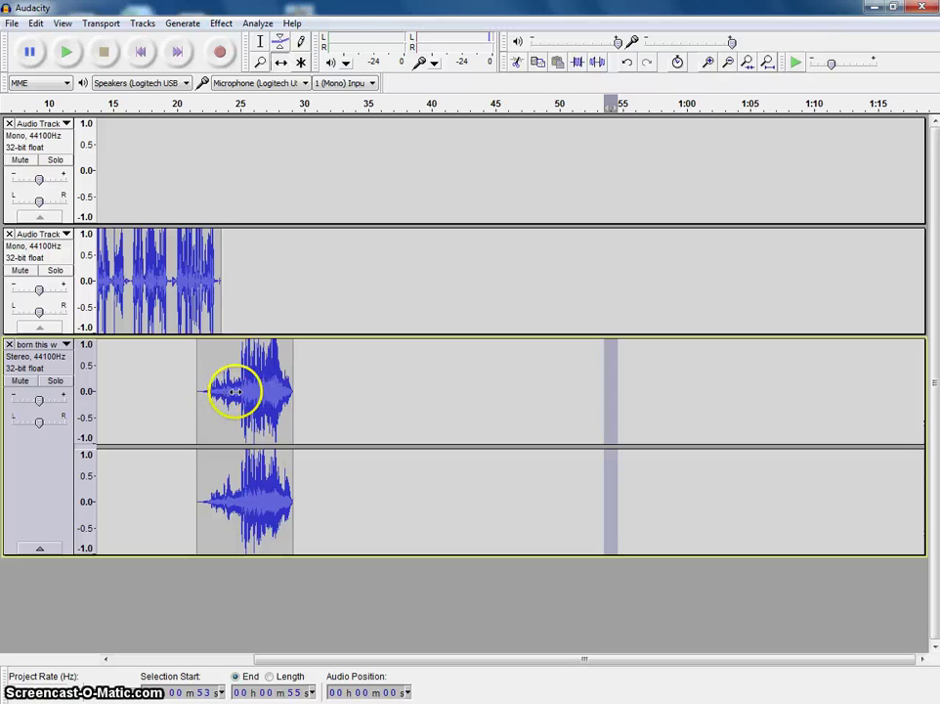
{"action": "left_click_drag", "start_coordinate": [226, 391], "coordinate": [250, 393]}
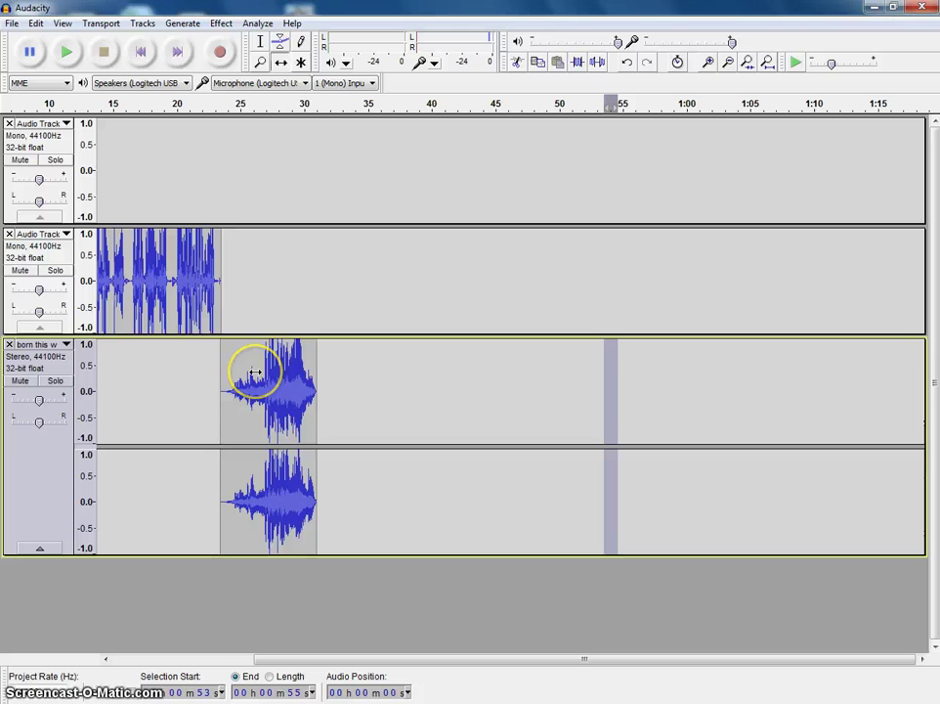
{"action": "left_click_drag", "start_coordinate": [285, 377], "coordinate": [259, 380]}
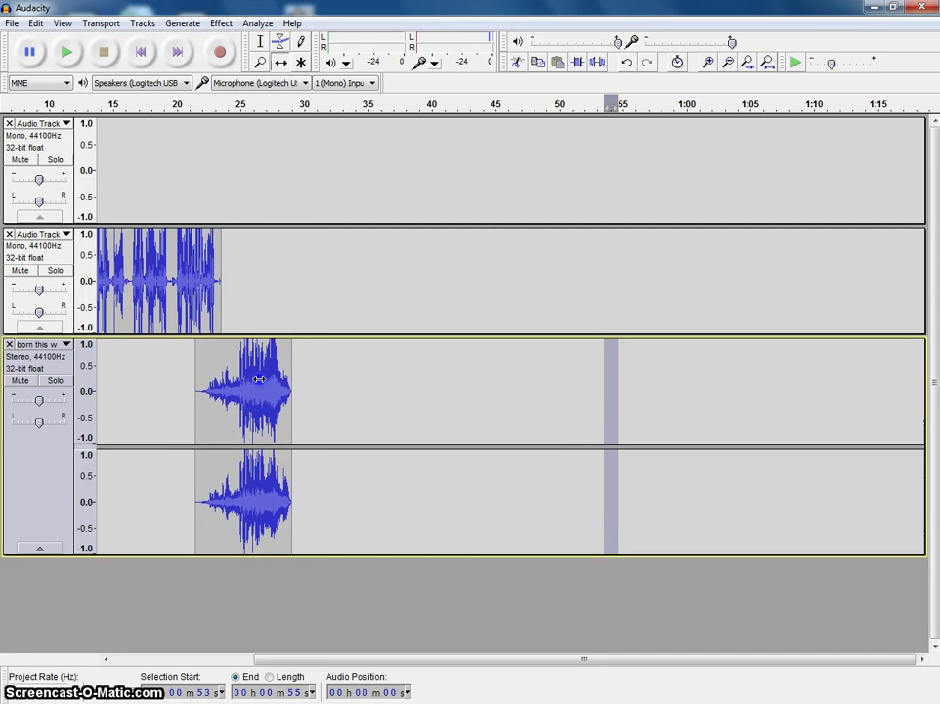
{"action": "left_click_drag", "start_coordinate": [571, 663], "coordinate": [377, 663]}
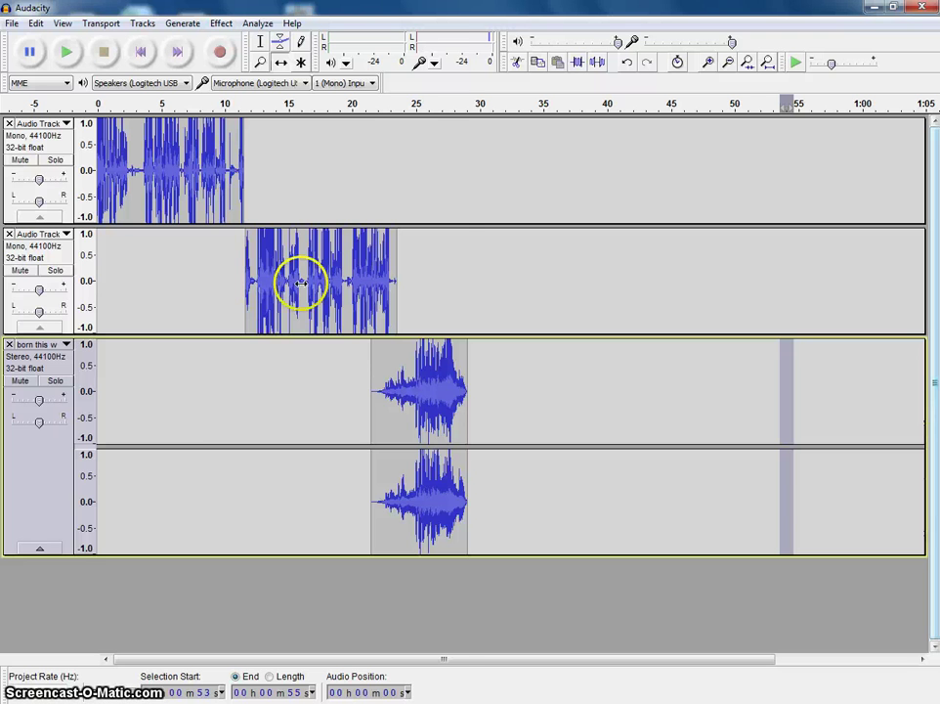
{"action": "left_click", "coordinate": [223, 25]}
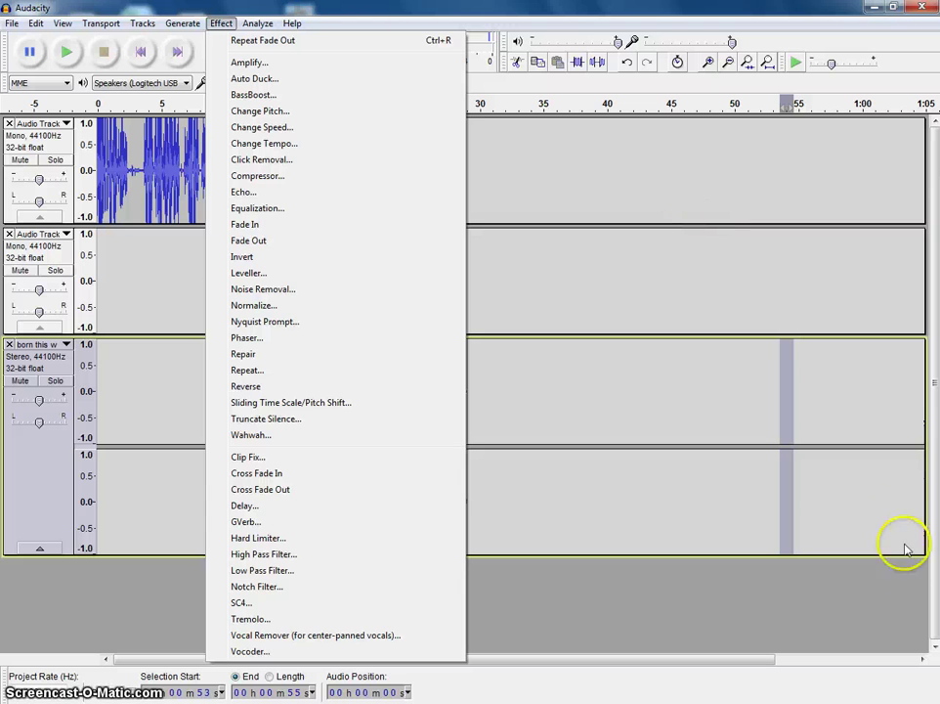
{"action": "left_click", "coordinate": [888, 616]}
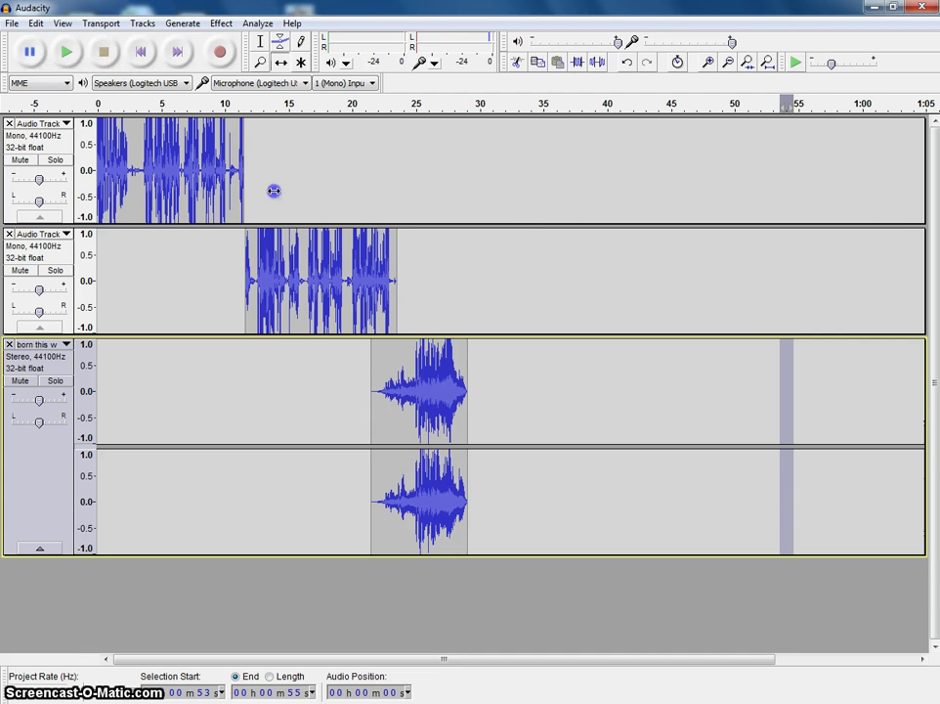
{"action": "left_click", "coordinate": [220, 24]}
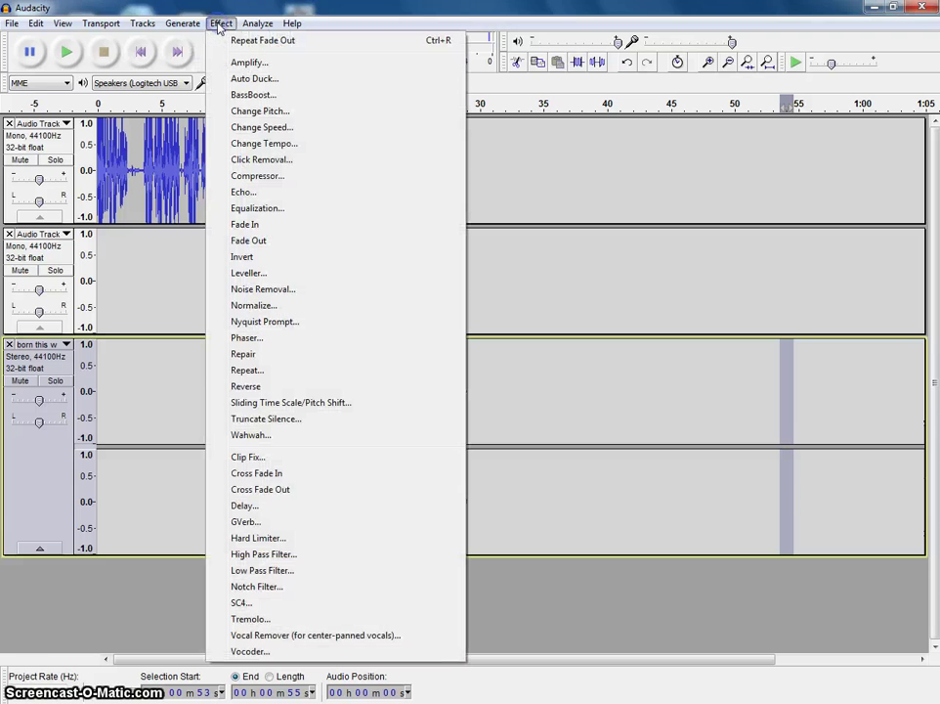
{"action": "left_click", "coordinate": [147, 315]}
Step: Select the second voice track's audio from about 16 to 19 seconds and clear the selection
{"action": "left_click", "coordinate": [259, 43]}
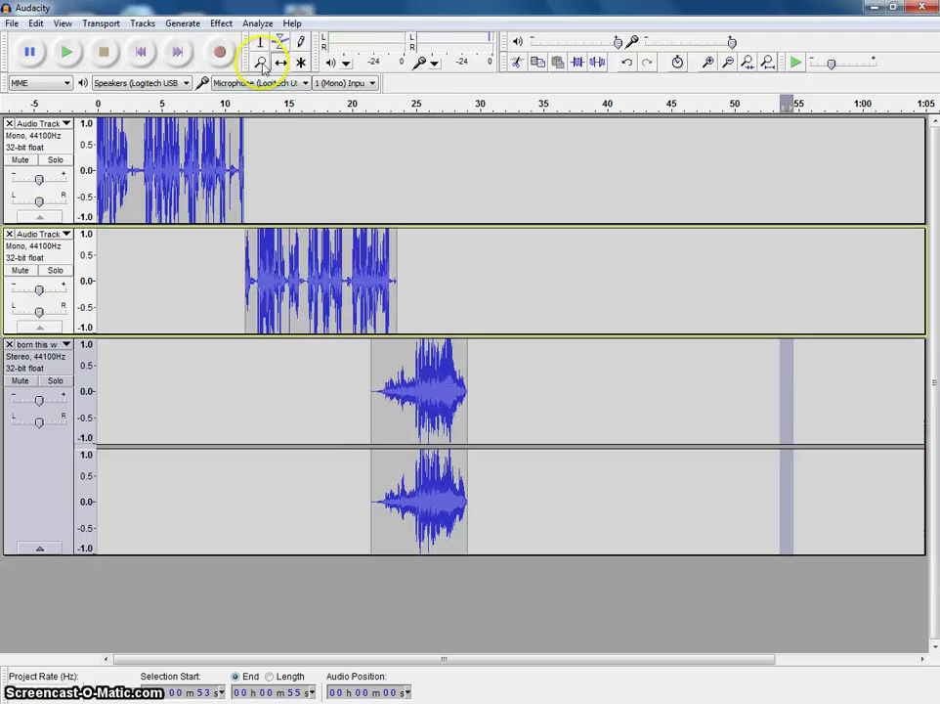
{"action": "left_click_drag", "start_coordinate": [339, 284], "coordinate": [302, 286]}
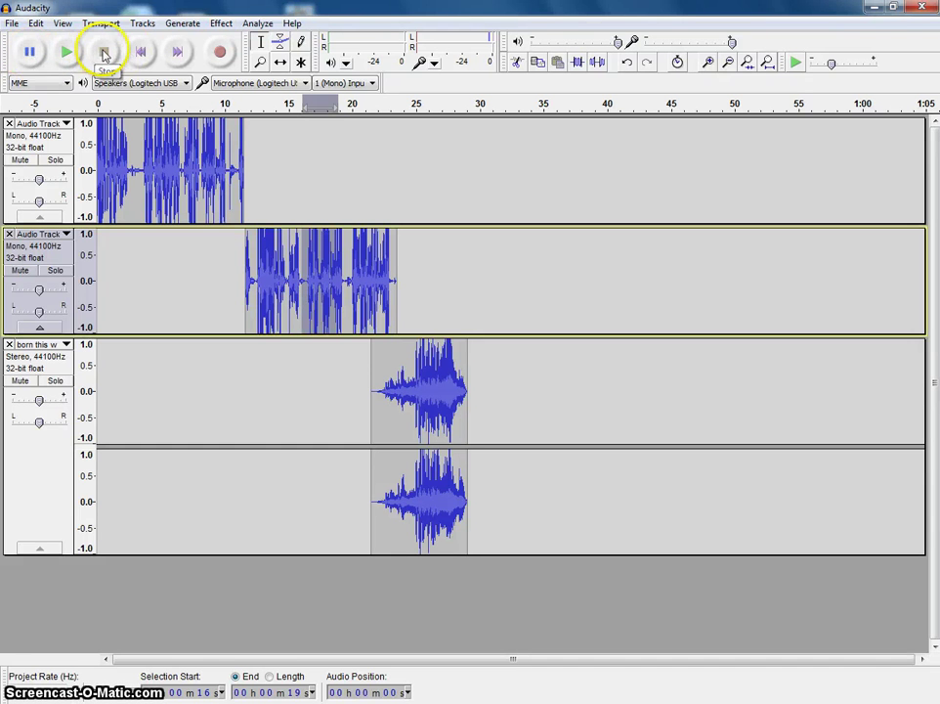
{"action": "left_click", "coordinate": [519, 280]}
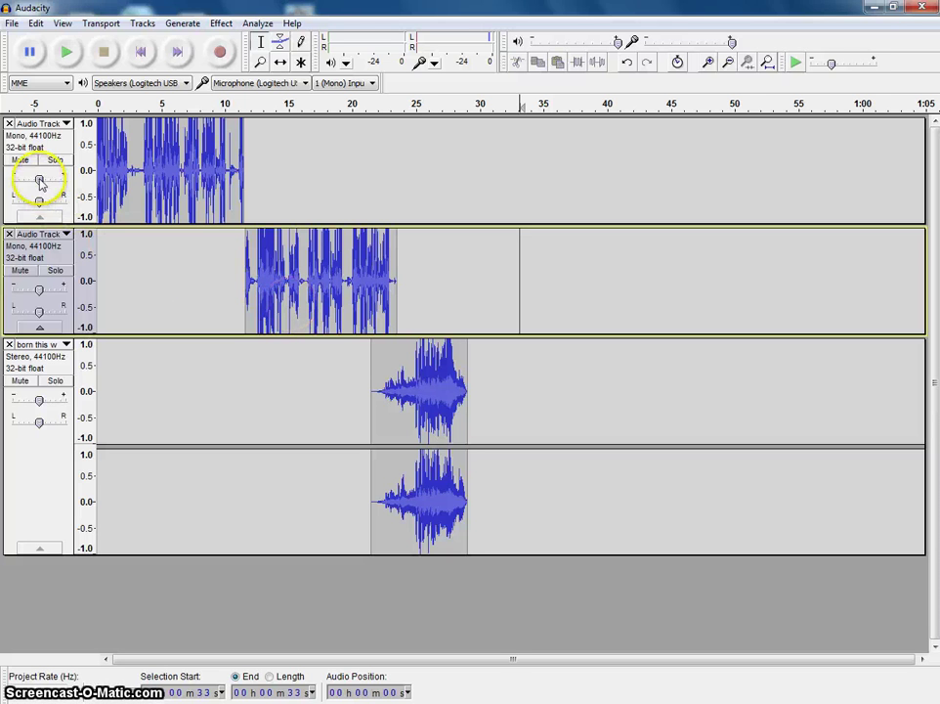
Step: Raise the first voice track's gain to about +17 dB and lower the second voice track's gain to about -9 dB
{"action": "left_click_drag", "start_coordinate": [39, 180], "coordinate": [61, 182]}
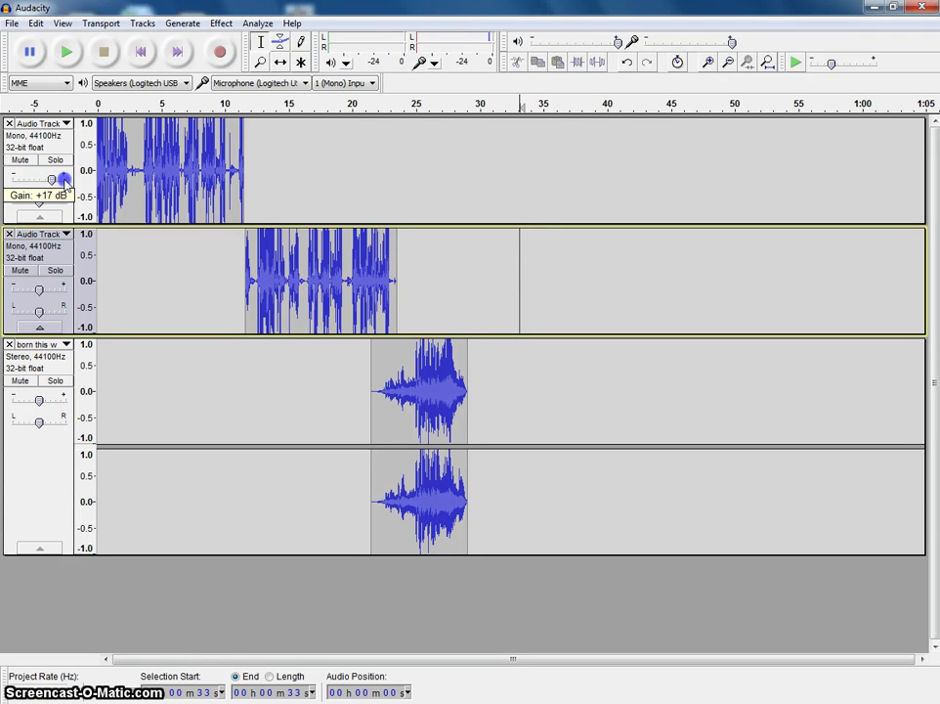
{"action": "left_click", "coordinate": [40, 290]}
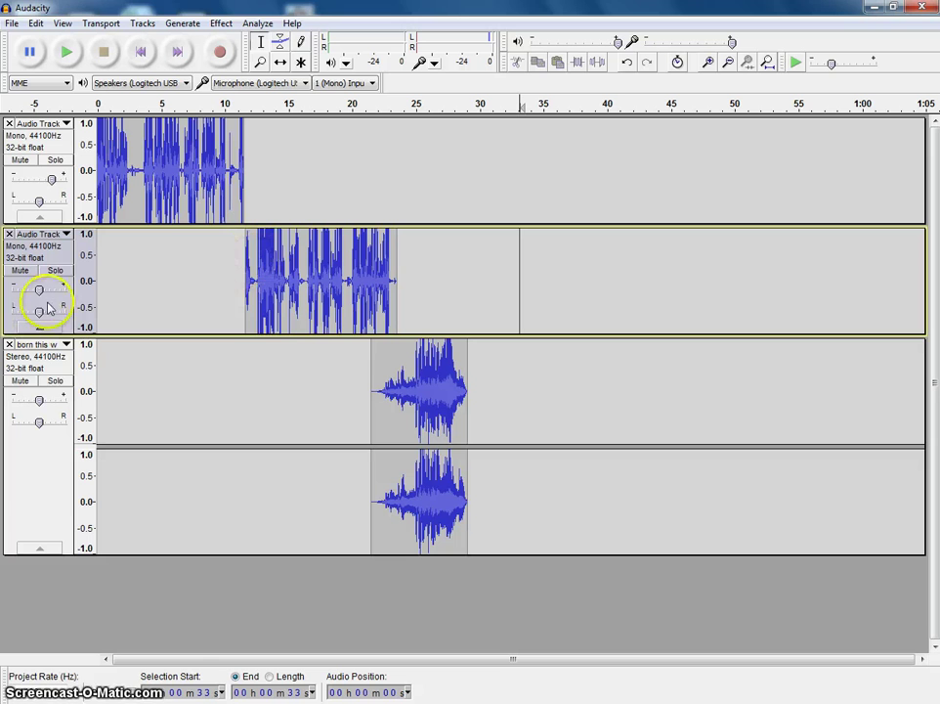
{"action": "left_click_drag", "start_coordinate": [39, 290], "coordinate": [35, 293]}
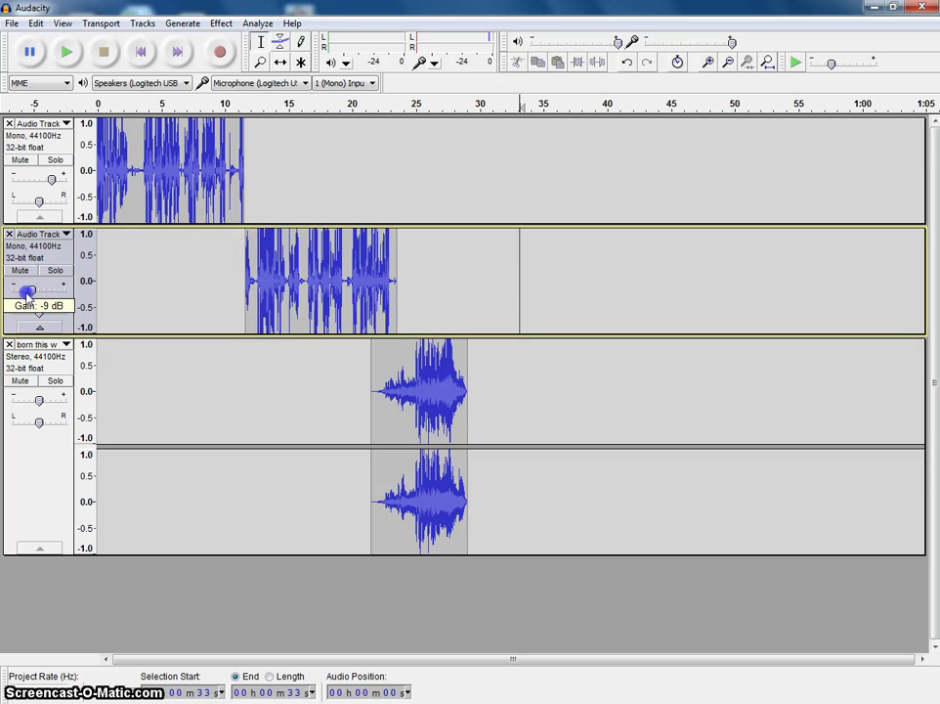
{"action": "left_click_drag", "start_coordinate": [28, 294], "coordinate": [30, 295]}
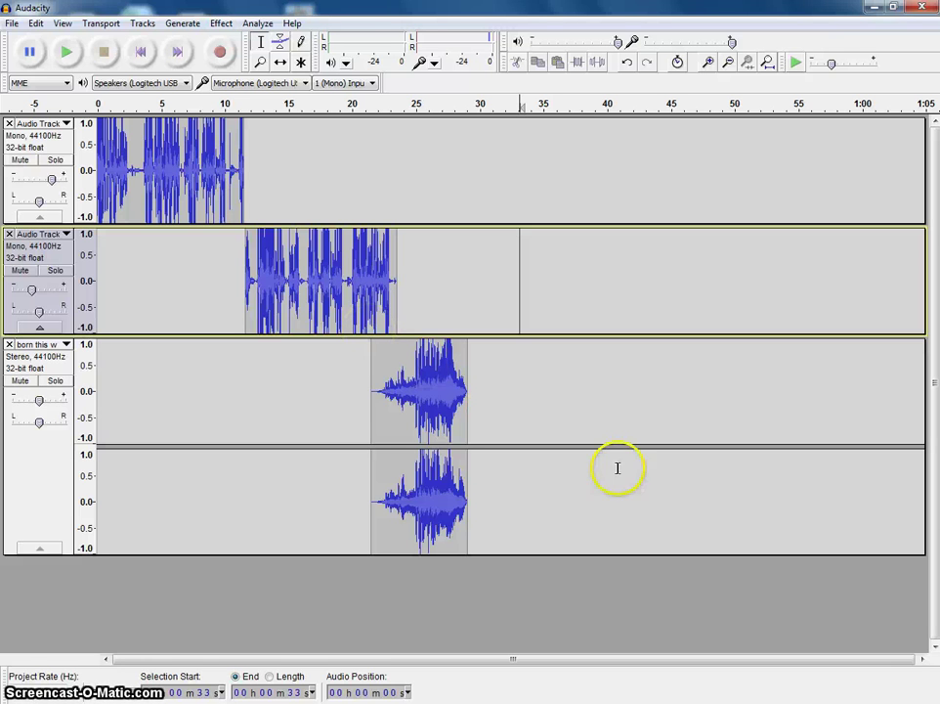
Step: Lower the song track's gain slightly and bring the first voice track's gain down to about +1 dB
{"action": "left_click", "coordinate": [866, 701]}
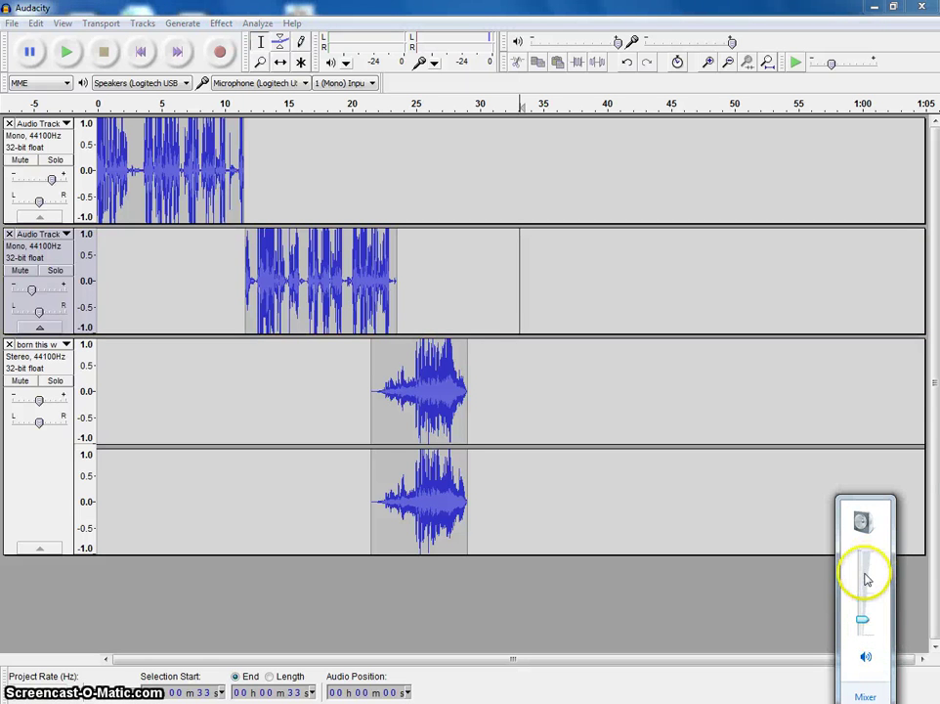
{"action": "left_click", "coordinate": [655, 604]}
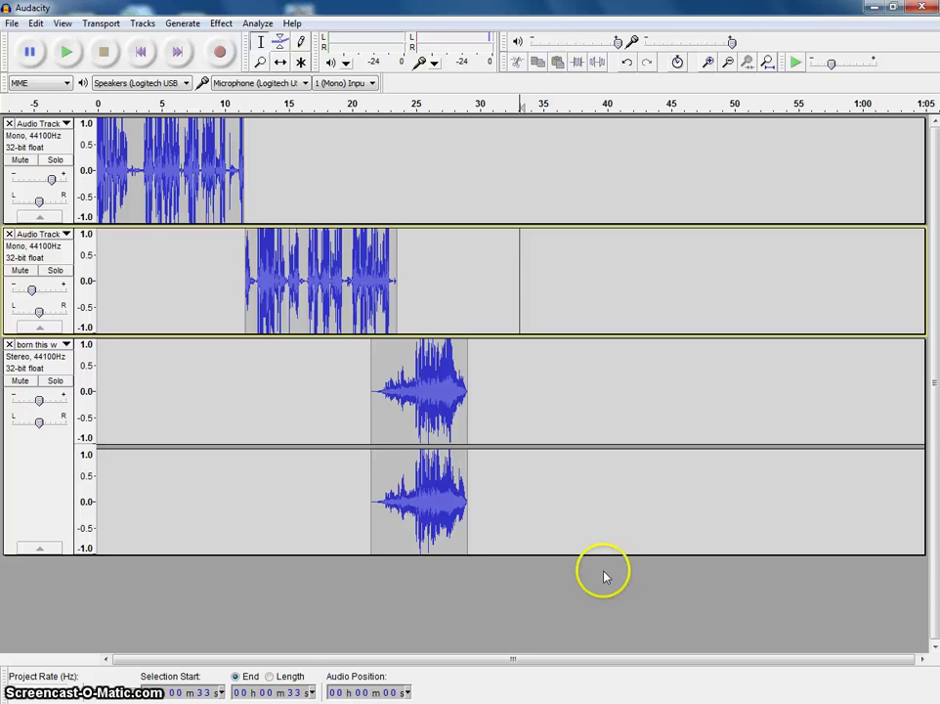
{"action": "left_click_drag", "start_coordinate": [42, 401], "coordinate": [33, 401]}
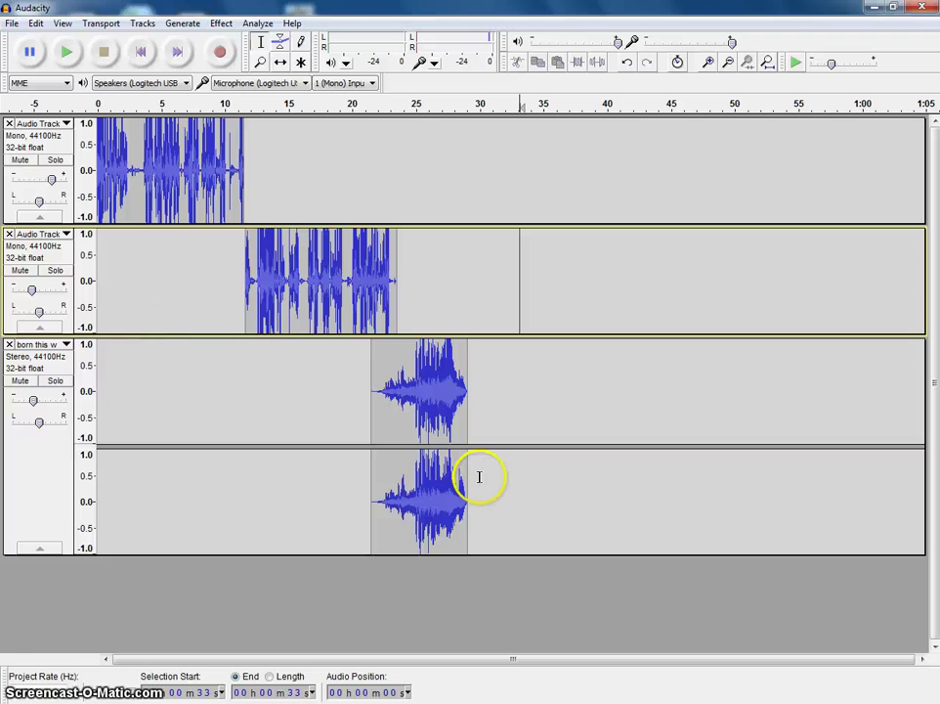
{"action": "left_click_drag", "start_coordinate": [52, 179], "coordinate": [31, 184]}
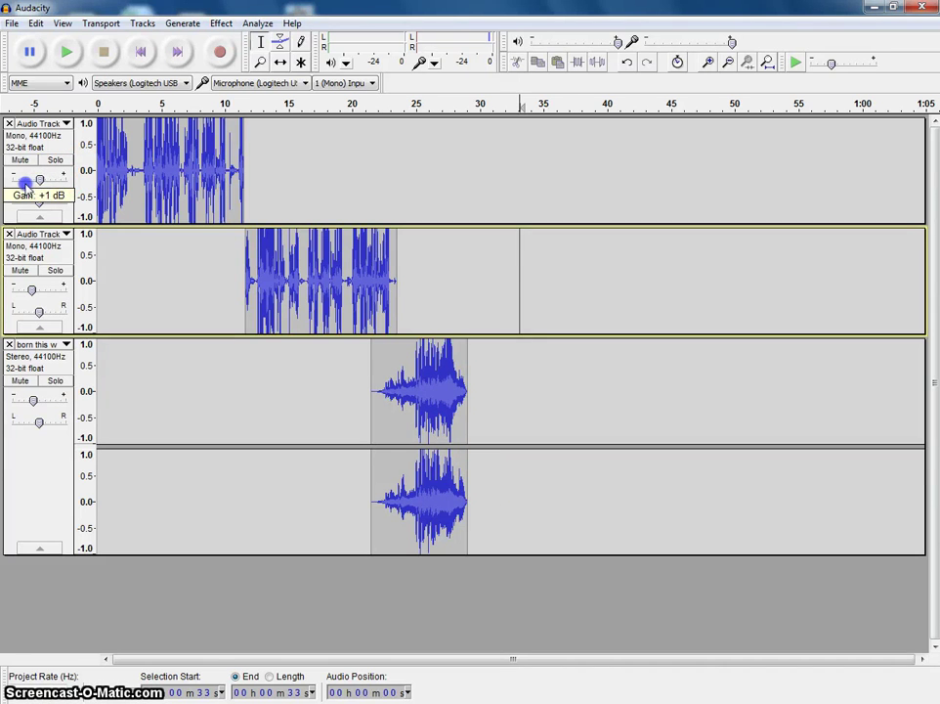